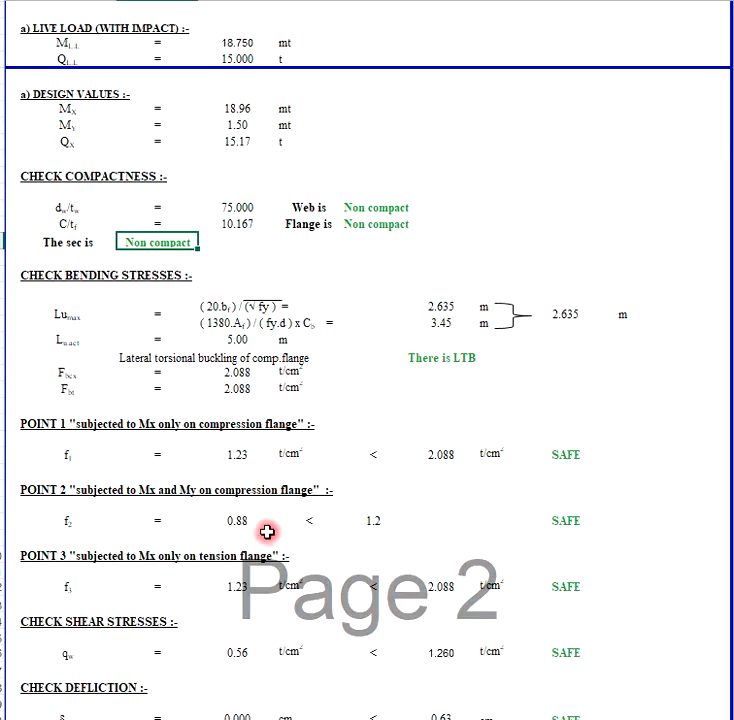
Examine the POINT 1 compression flange check, comparing the f1 stress with its allowable value and verdict.
{"action": "scroll", "coordinate": [306, 482], "scroll_direction": "down", "scroll_amount": 2}
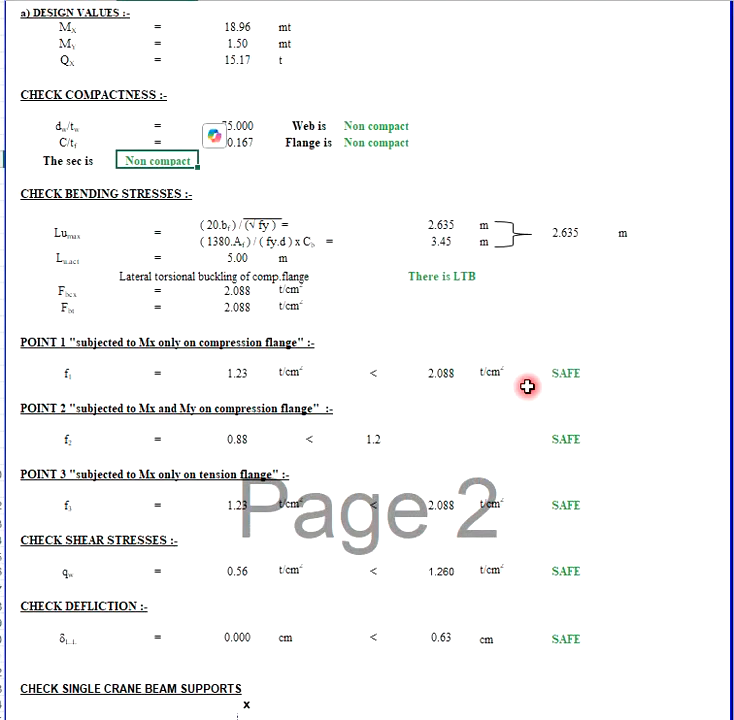
{"action": "left_click", "coordinate": [565, 375]}
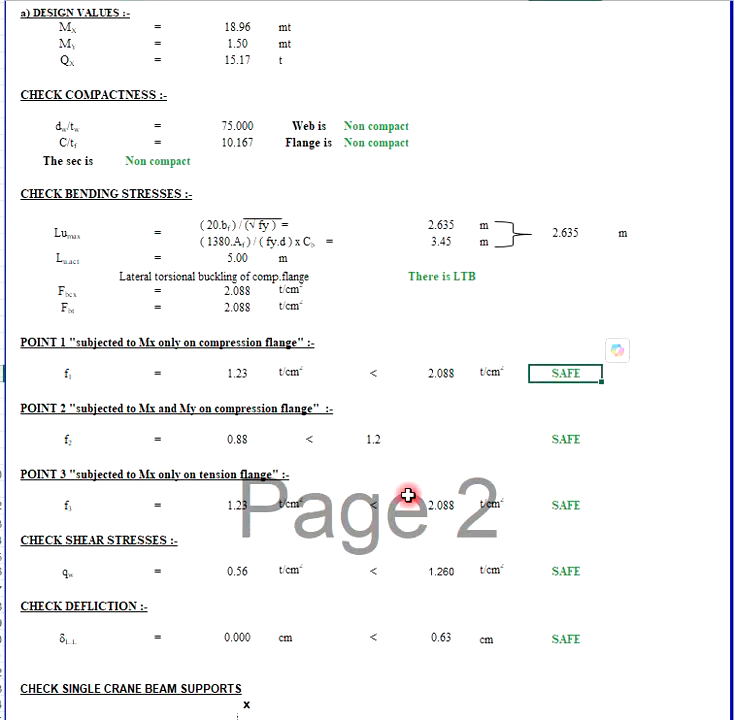
{"action": "left_click", "coordinate": [426, 378]}
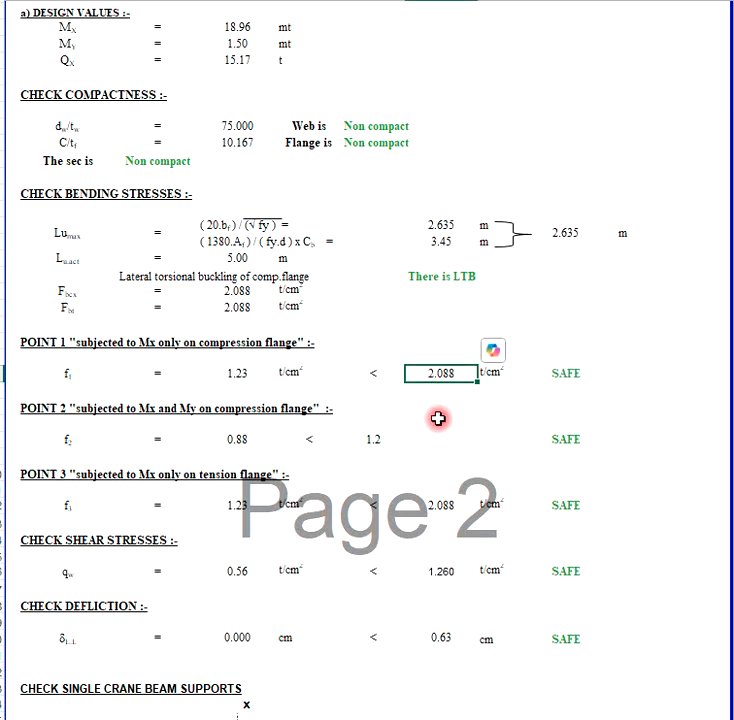
{"action": "left_click", "coordinate": [438, 419]}
{"action": "left_click", "coordinate": [222, 388]}
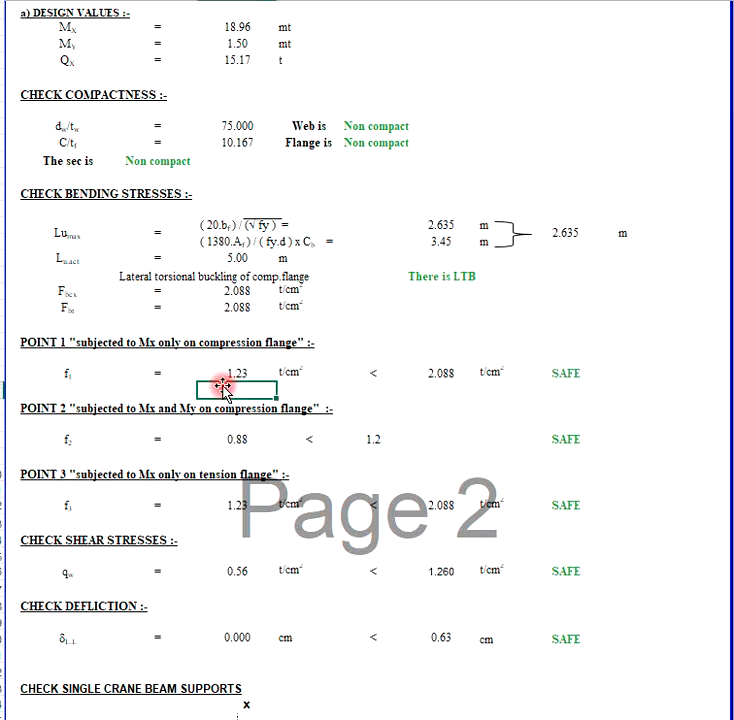
{"action": "left_click", "coordinate": [226, 372]}
{"action": "scroll", "coordinate": [537, 542], "scroll_direction": "down", "scroll_amount": 1}
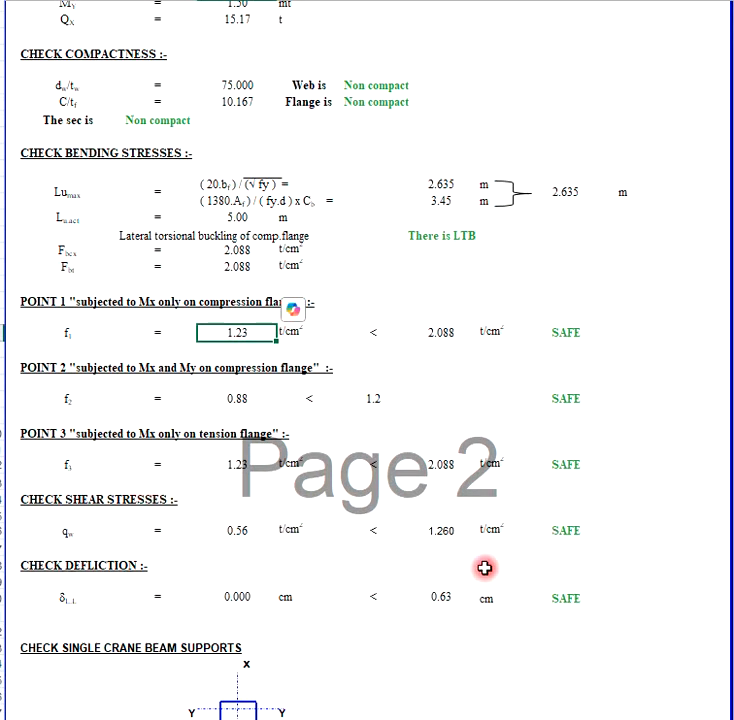
Review the shear stress and deflection checks, and highlight the verdicts from POINT 1 through deflection.
{"action": "left_click", "coordinate": [450, 530]}
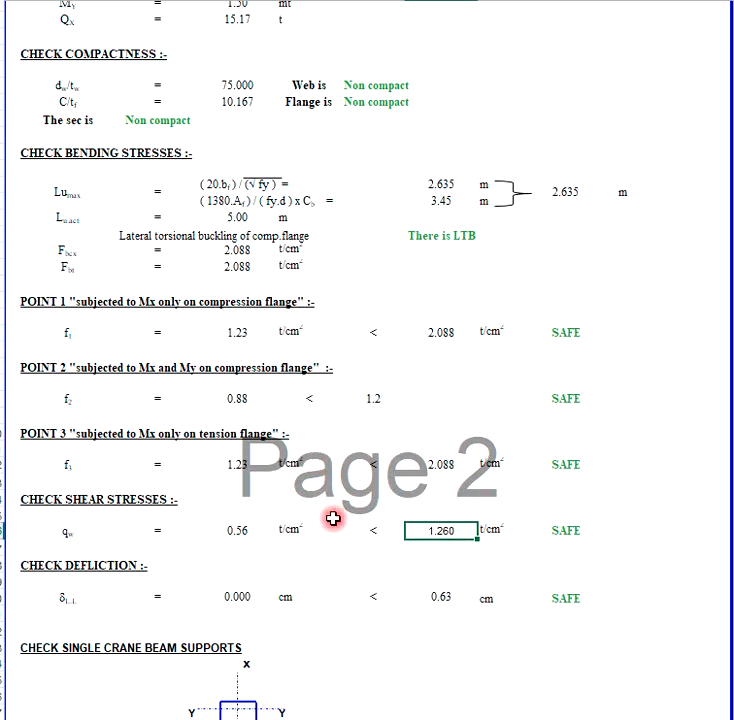
{"action": "left_click", "coordinate": [239, 533]}
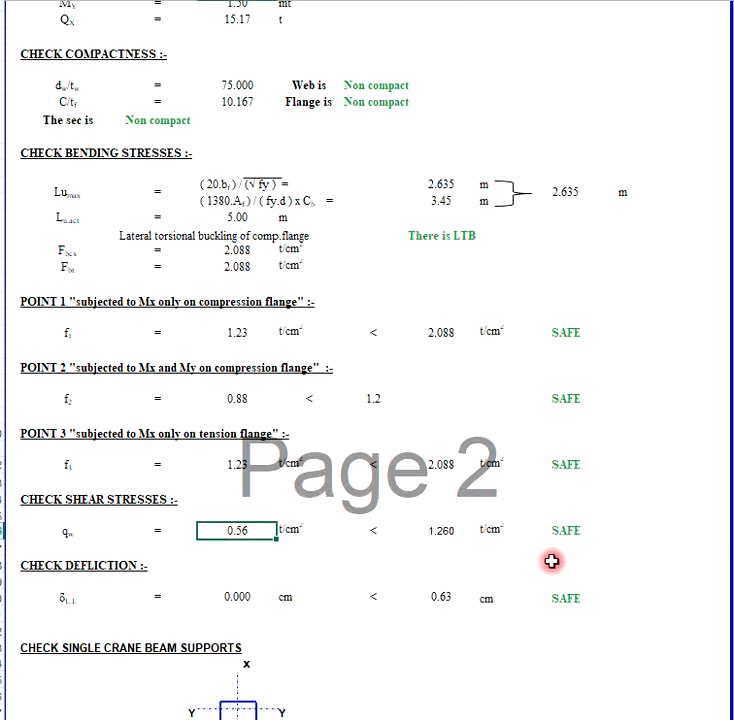
{"action": "scroll", "coordinate": [549, 583], "scroll_direction": "down", "scroll_amount": 1}
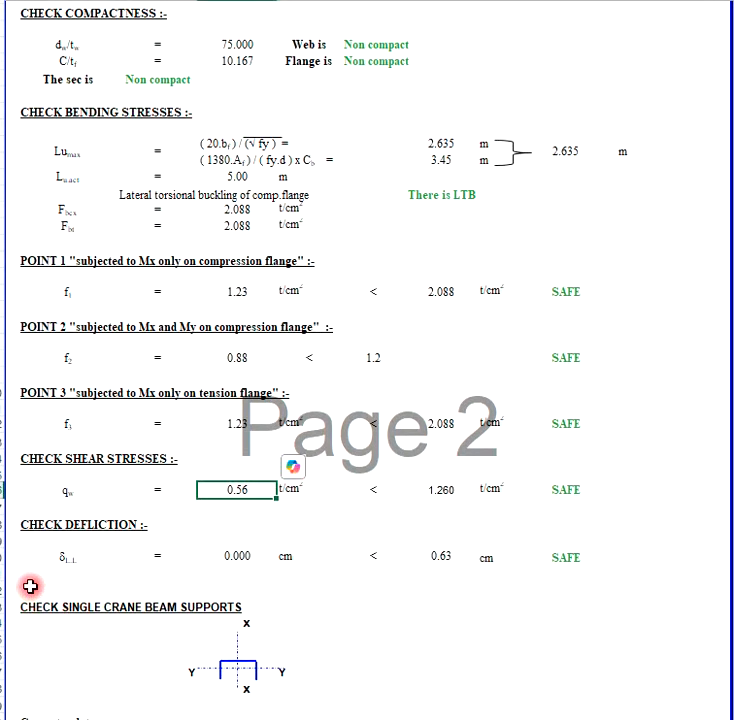
{"action": "left_click", "coordinate": [100, 510]}
{"action": "left_click", "coordinate": [590, 567]}
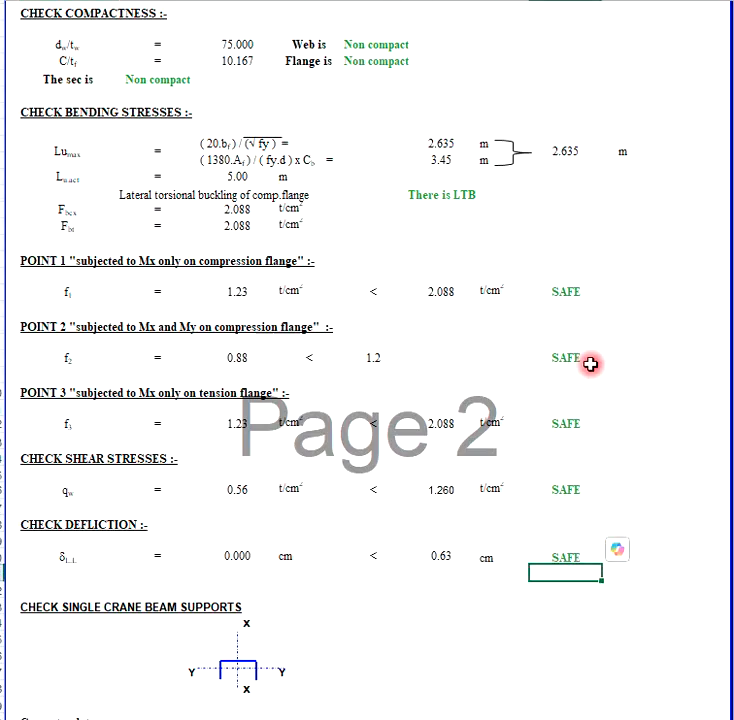
{"action": "left_click_drag", "start_coordinate": [561, 290], "coordinate": [575, 568]}
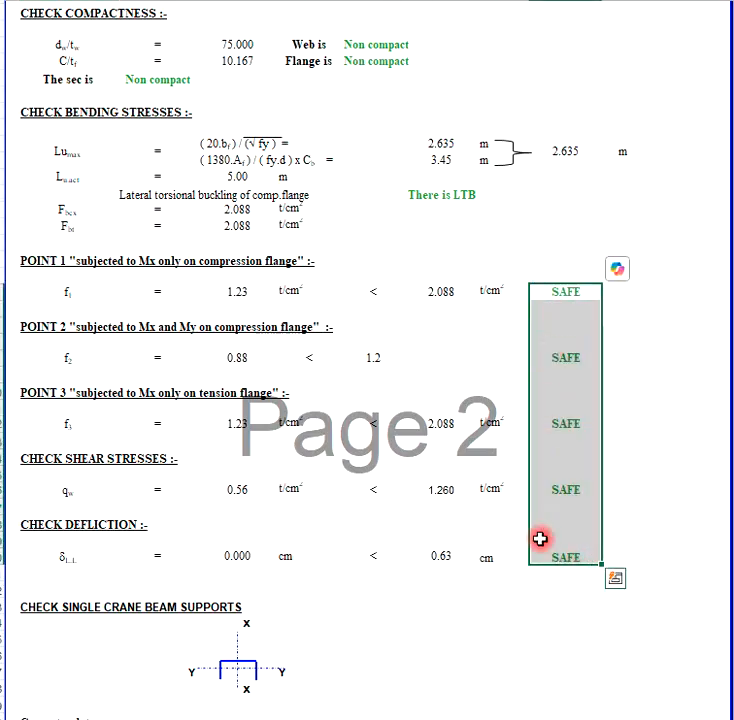
Set the built-up section's web height (hWeb) to 300 mm.
{"action": "scroll", "coordinate": [535, 541], "scroll_direction": "up", "scroll_amount": 3}
{"action": "scroll", "coordinate": [533, 543], "scroll_direction": "up", "scroll_amount": 10}
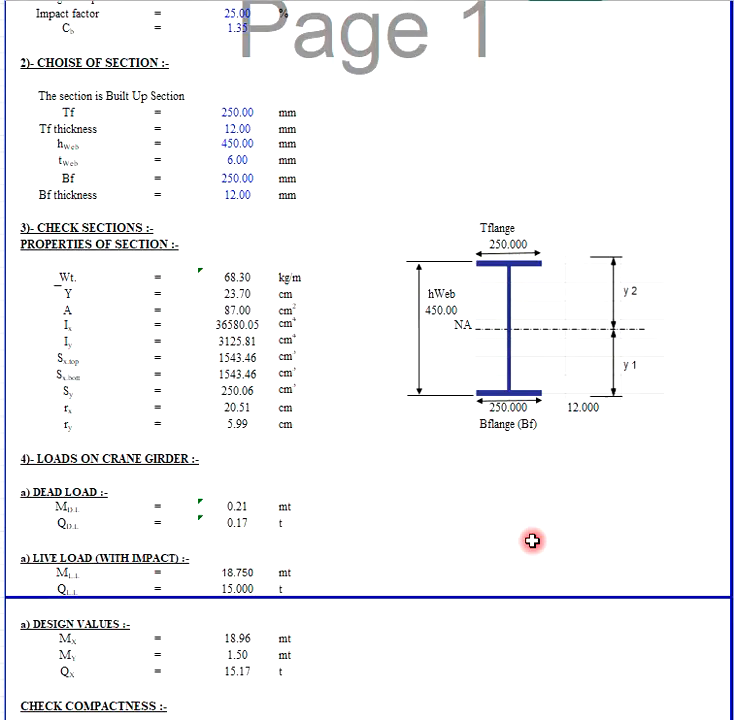
{"action": "left_click", "coordinate": [229, 111]}
{"action": "left_click", "coordinate": [228, 145]}
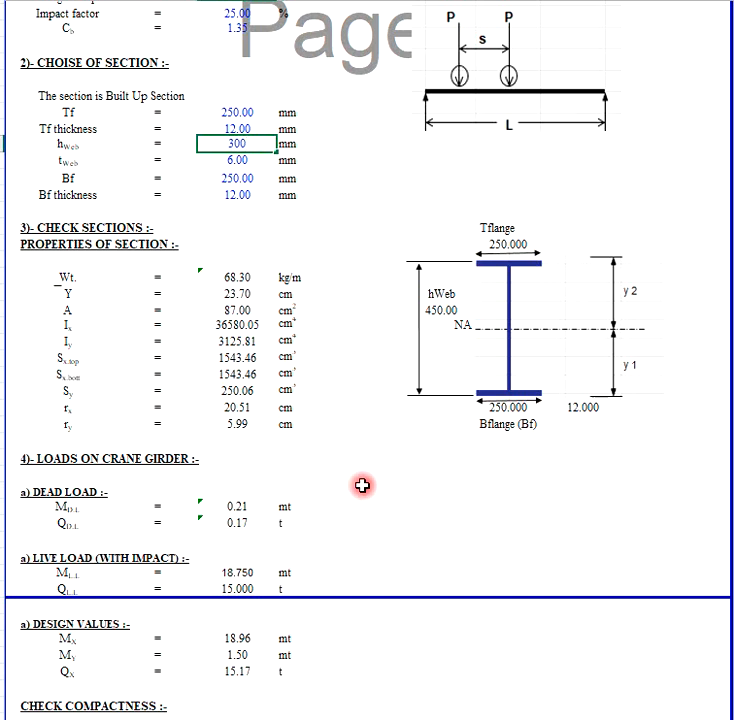
{"action": "type", "text": "300"}
{"action": "key", "text": "Return"}
Examine the compactness, bending, shear and deflection checks for the reduced web height, focusing on the POINT 2 verdict.
{"action": "scroll", "coordinate": [391, 432], "scroll_direction": "down", "scroll_amount": 7}
{"action": "scroll", "coordinate": [391, 432], "scroll_direction": "down", "scroll_amount": 4}
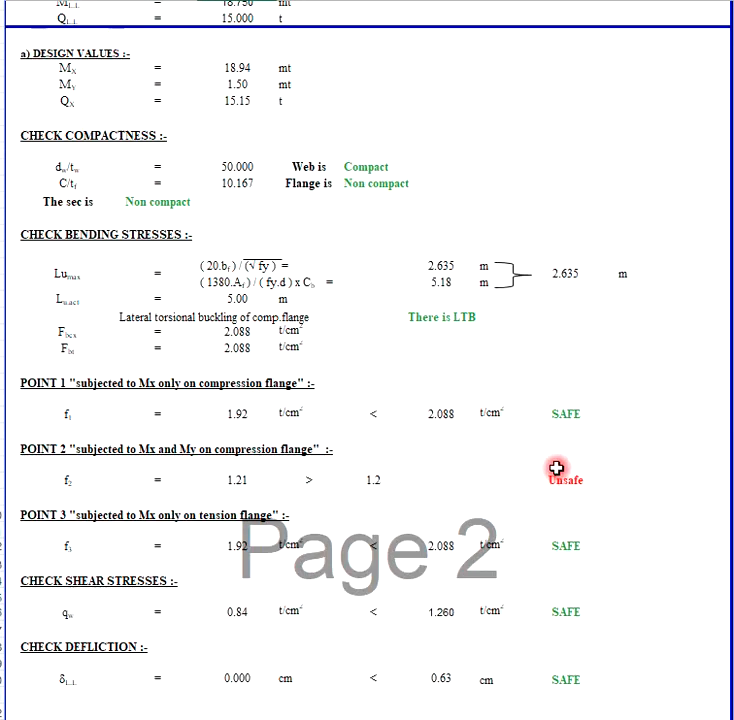
{"action": "left_click", "coordinate": [556, 472]}
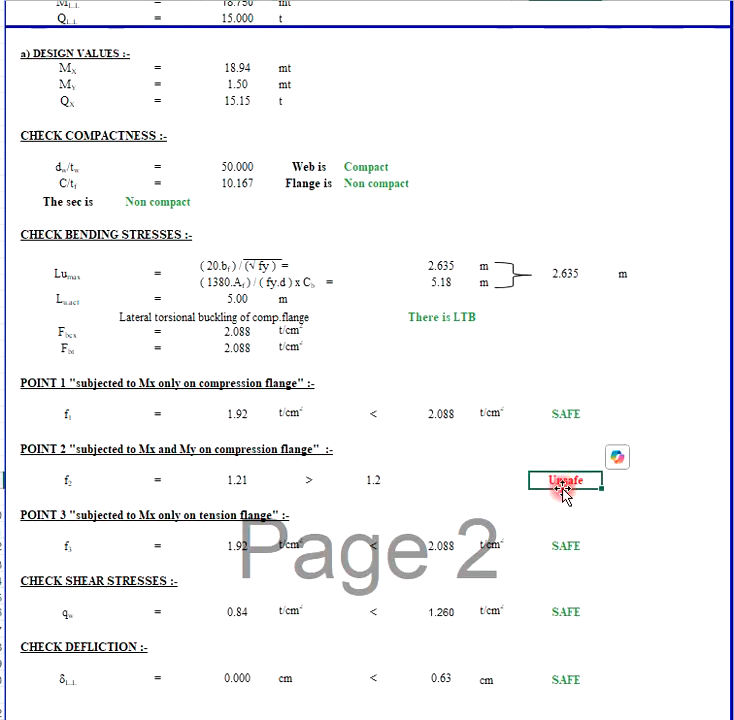
{"action": "scroll", "coordinate": [563, 492], "scroll_direction": "down", "scroll_amount": 1}
{"action": "scroll", "coordinate": [566, 502], "scroll_direction": "down", "scroll_amount": 3}
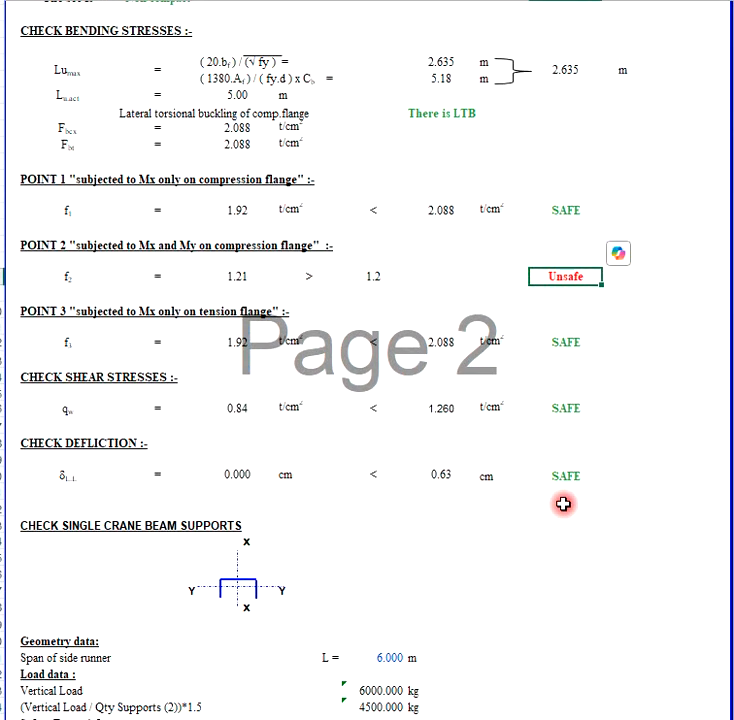
{"action": "scroll", "coordinate": [563, 504], "scroll_direction": "up", "scroll_amount": 1}
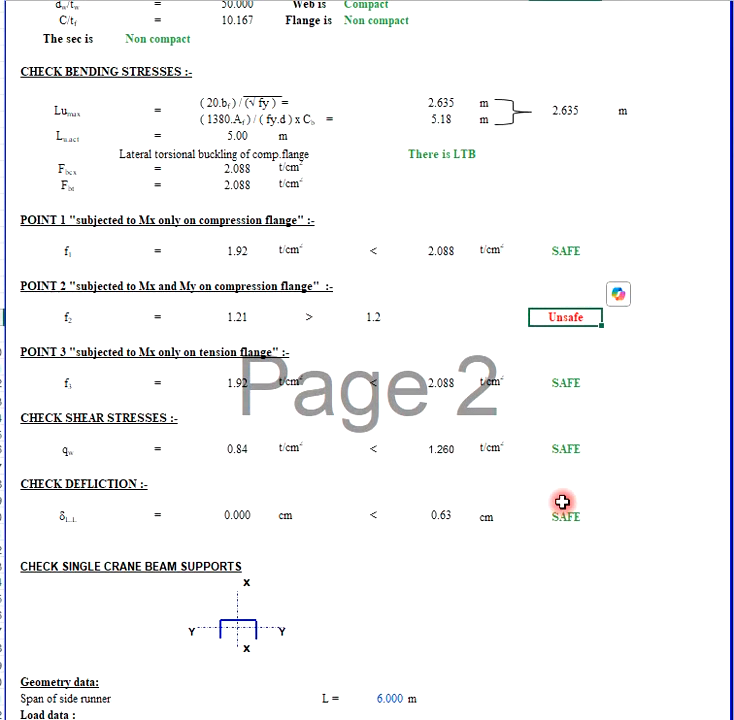
{"action": "scroll", "coordinate": [562, 398], "scroll_direction": "up", "scroll_amount": 1}
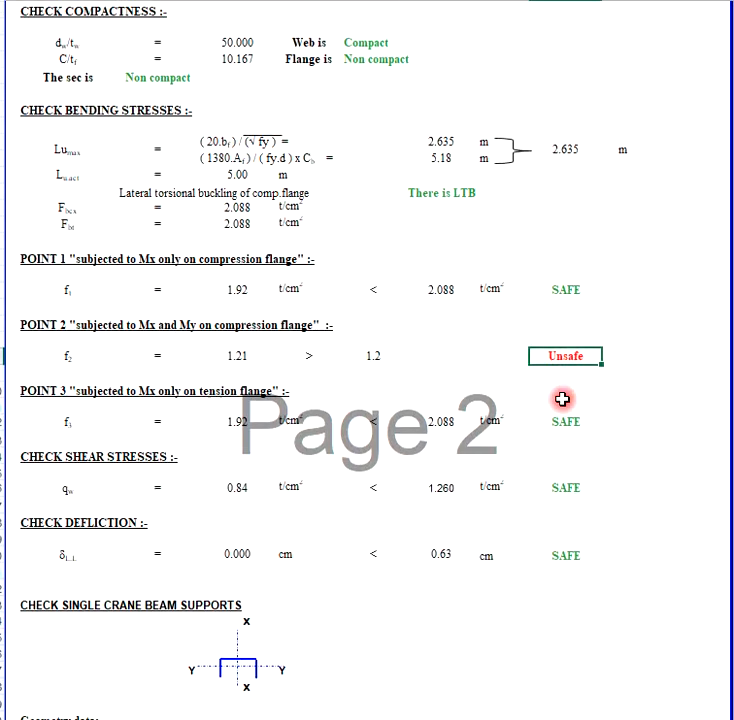
{"action": "scroll", "coordinate": [541, 473], "scroll_direction": "up", "scroll_amount": 5}
{"action": "scroll", "coordinate": [535, 500], "scroll_direction": "down", "scroll_amount": 1}
{"action": "scroll", "coordinate": [535, 500], "scroll_direction": "down", "scroll_amount": 5}
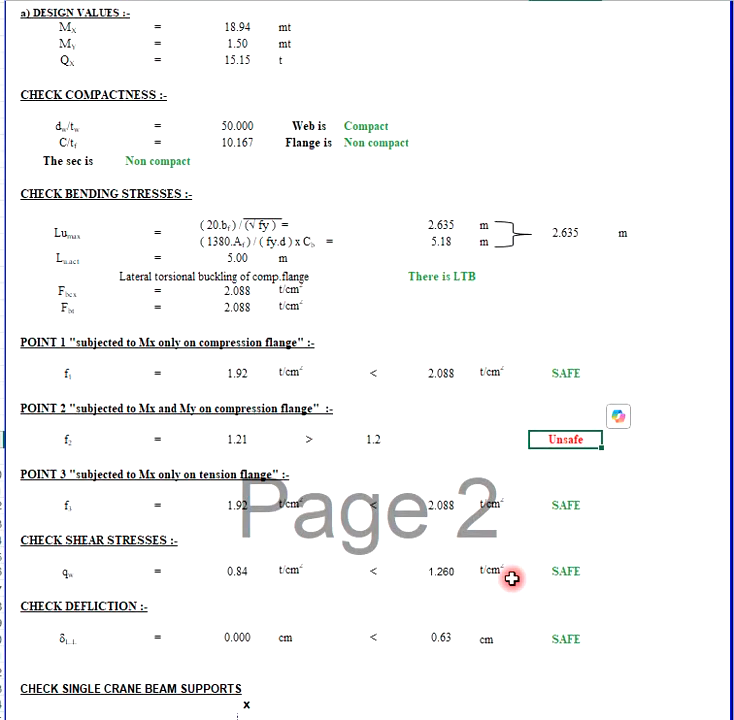
Set the built-up section's web height (hWeb) to 450 mm.
{"action": "scroll", "coordinate": [509, 590], "scroll_direction": "up", "scroll_amount": 7}
{"action": "scroll", "coordinate": [507, 590], "scroll_direction": "up", "scroll_amount": 3}
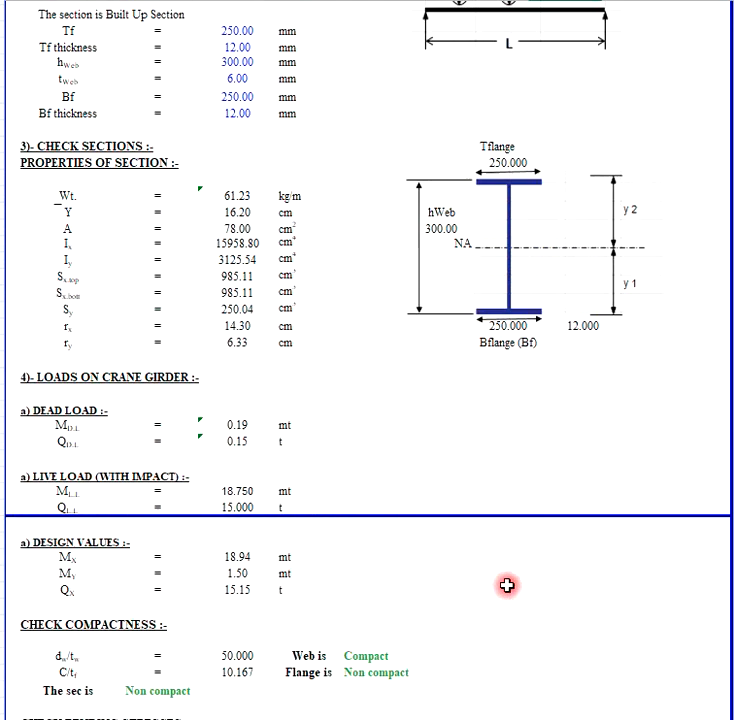
{"action": "scroll", "coordinate": [507, 586], "scroll_direction": "up", "scroll_amount": 3}
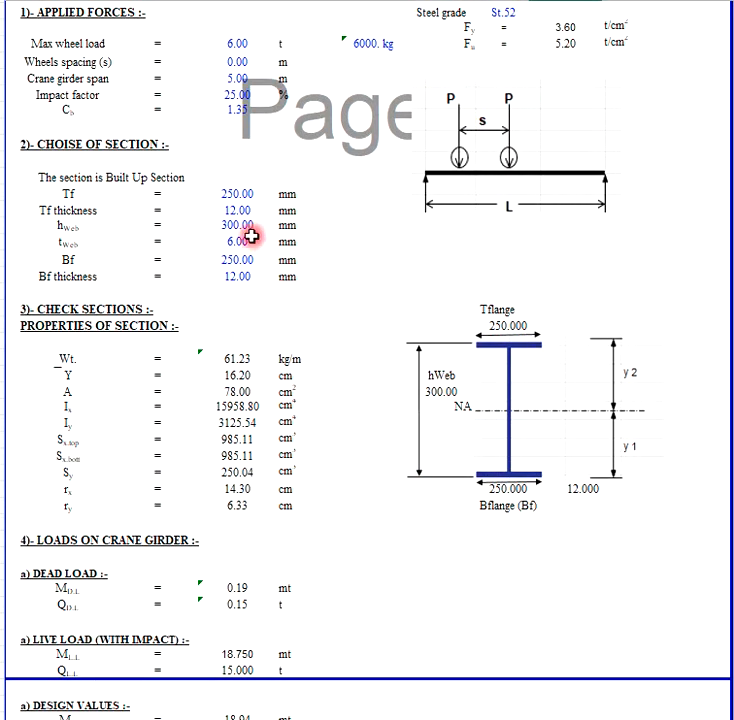
{"action": "left_click", "coordinate": [217, 227]}
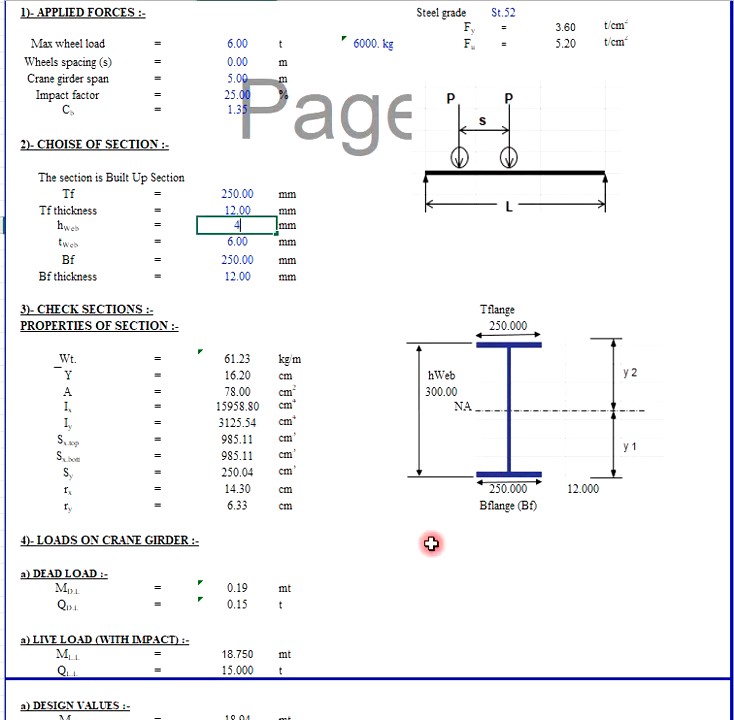
{"action": "type", "text": "450"}
{"action": "key", "text": "Return"}
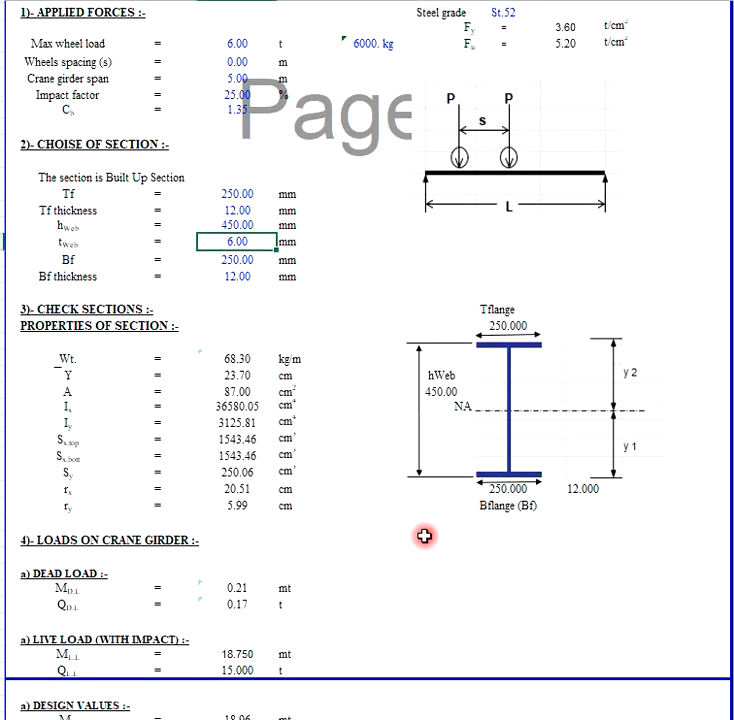
Recheck the girder's stress and deflection verdicts for the 450 mm web by highlighting them from POINT 1 through deflection.
{"action": "scroll", "coordinate": [614, 530], "scroll_direction": "down", "scroll_amount": 5}
{"action": "scroll", "coordinate": [614, 533], "scroll_direction": "down", "scroll_amount": 5}
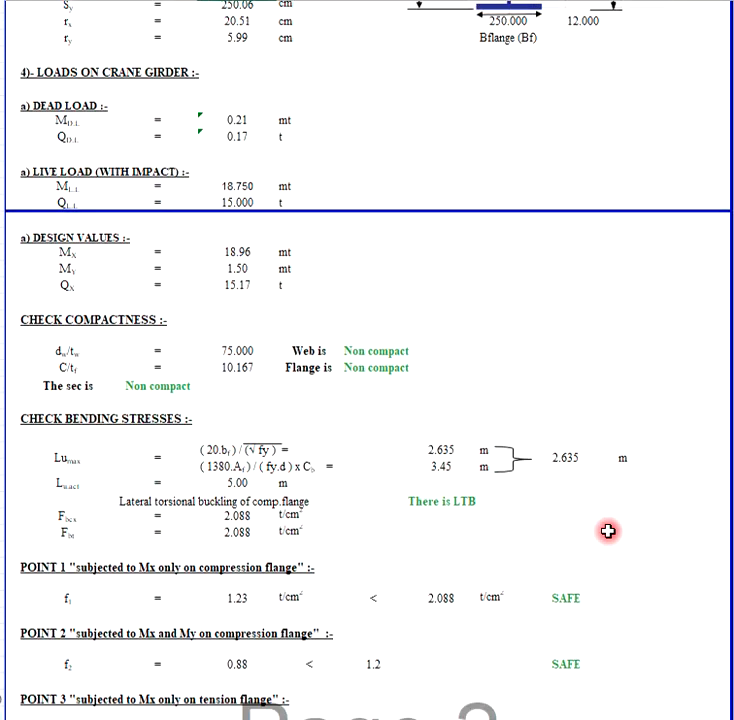
{"action": "scroll", "coordinate": [584, 507], "scroll_direction": "down", "scroll_amount": 2}
{"action": "scroll", "coordinate": [584, 507], "scroll_direction": "down", "scroll_amount": 2}
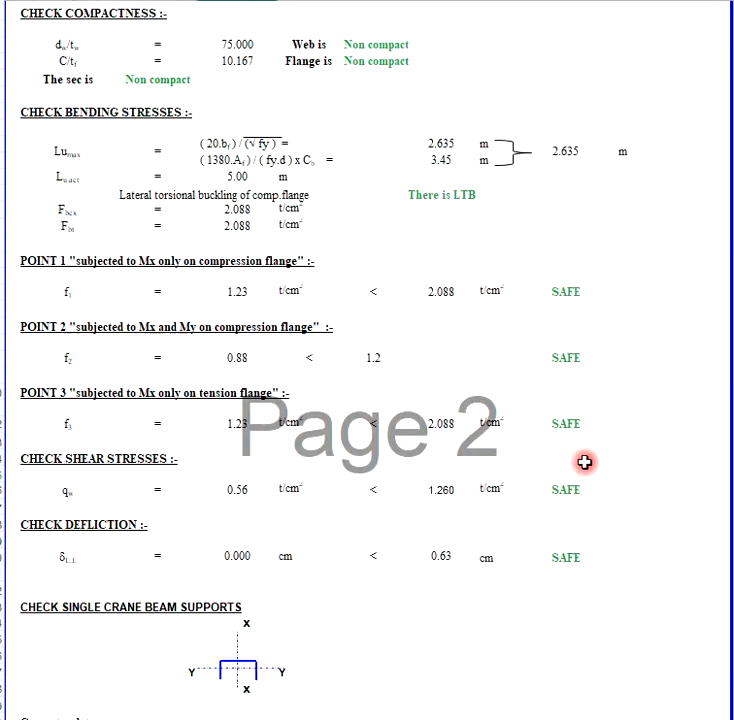
{"action": "left_click_drag", "start_coordinate": [565, 293], "coordinate": [555, 542]}
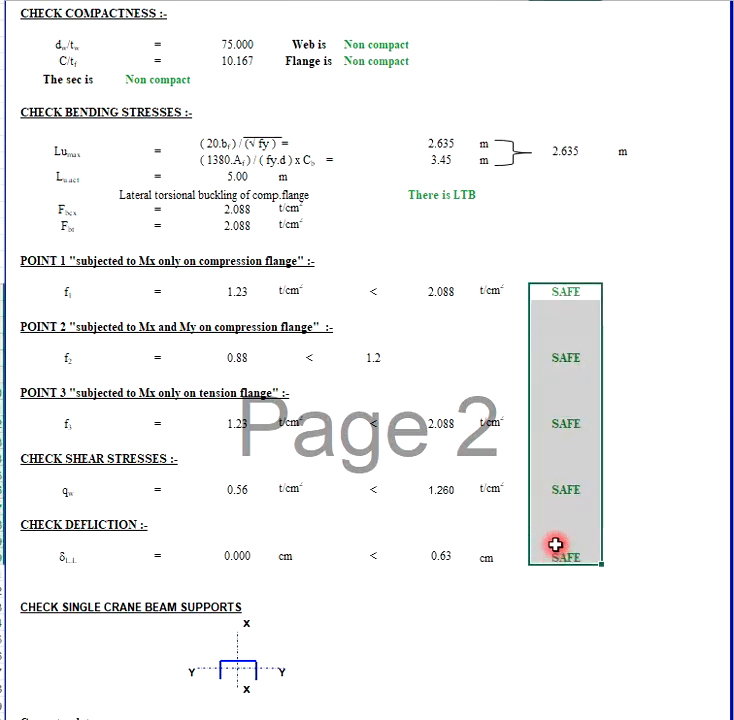
{"action": "left_click", "coordinate": [622, 422]}
{"action": "scroll", "coordinate": [620, 460], "scroll_direction": "down", "scroll_amount": 3}
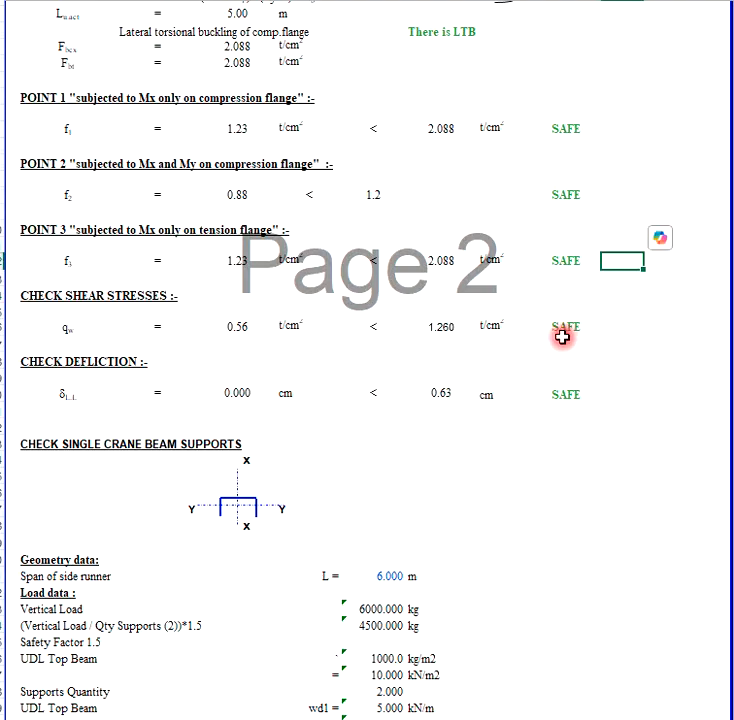
Move the Vertical Supports arrow slightly closer to the column in the crane picture.
{"action": "scroll", "coordinate": [544, 405], "scroll_direction": "up", "scroll_amount": 13}
{"action": "scroll", "coordinate": [544, 405], "scroll_direction": "up", "scroll_amount": 9}
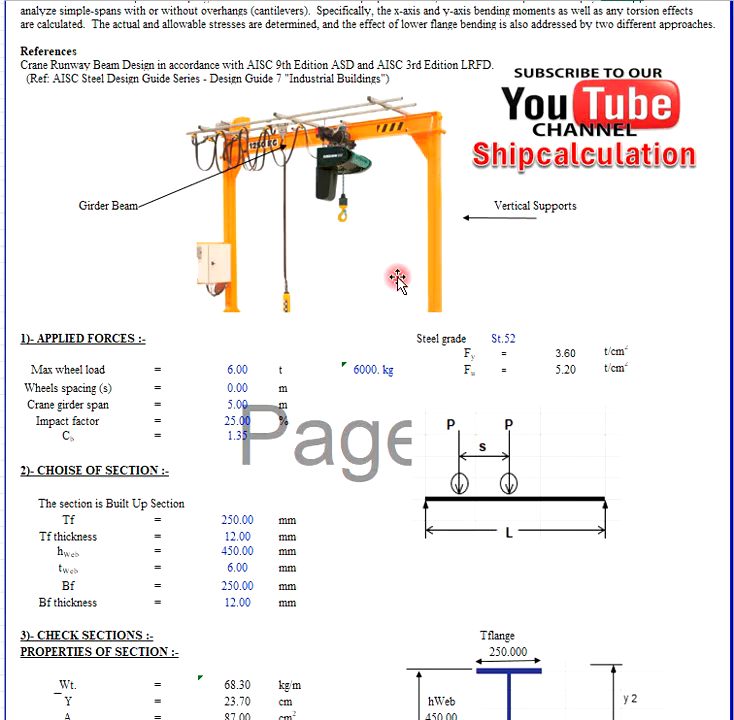
{"action": "left_click_drag", "start_coordinate": [473, 217], "coordinate": [454, 219]}
{"action": "left_click", "coordinate": [510, 205]}
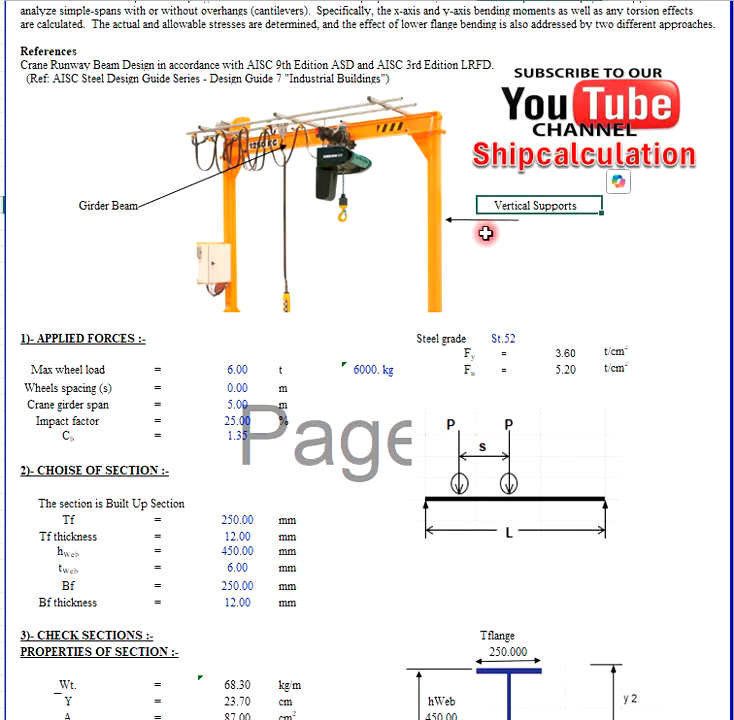
{"action": "left_click", "coordinate": [490, 264]}
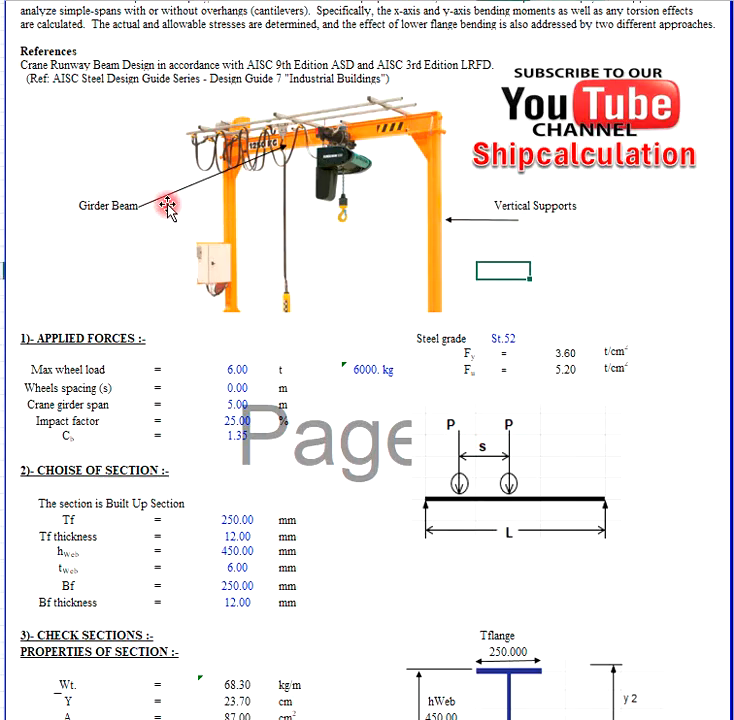
Review the built-up section's flange and web dimensions, then its section properties, girder loads and design values.
{"action": "scroll", "coordinate": [375, 372], "scroll_direction": "down", "scroll_amount": 3}
{"action": "scroll", "coordinate": [383, 373], "scroll_direction": "down", "scroll_amount": 3}
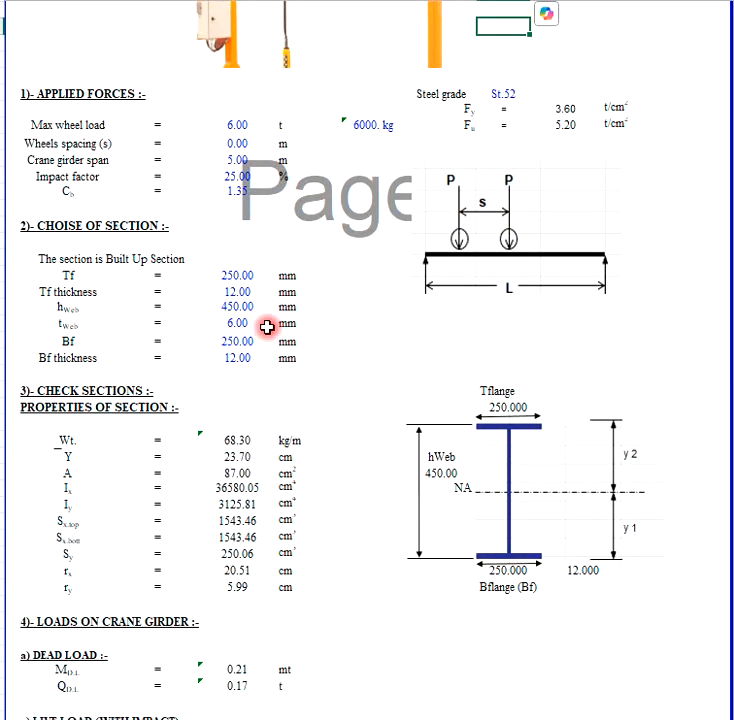
{"action": "left_click", "coordinate": [237, 309]}
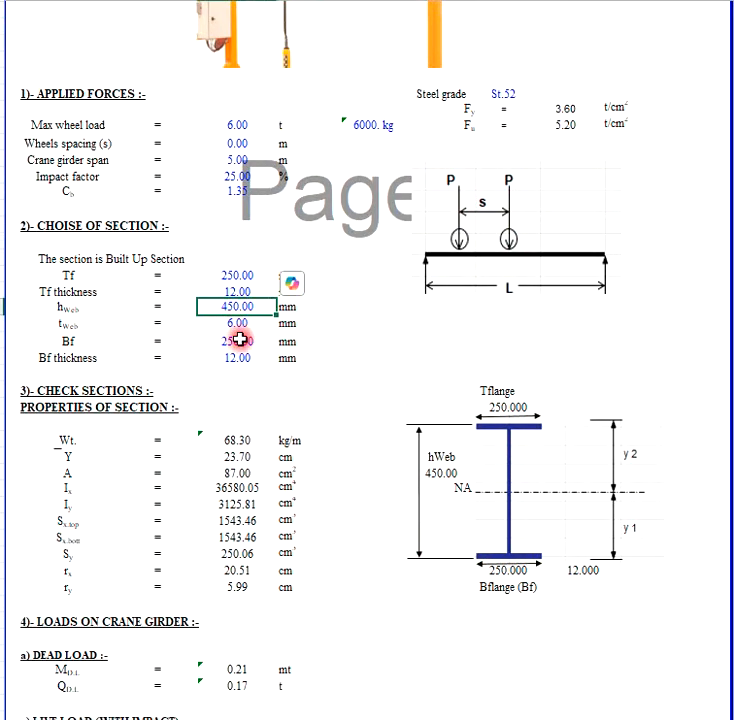
{"action": "left_click", "coordinate": [243, 324]}
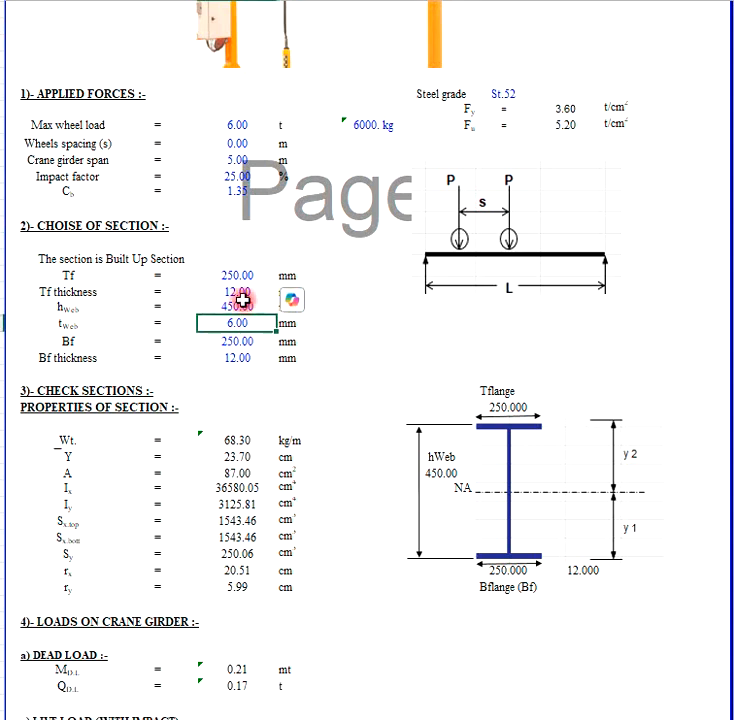
{"action": "left_click_drag", "start_coordinate": [242, 274], "coordinate": [234, 350]}
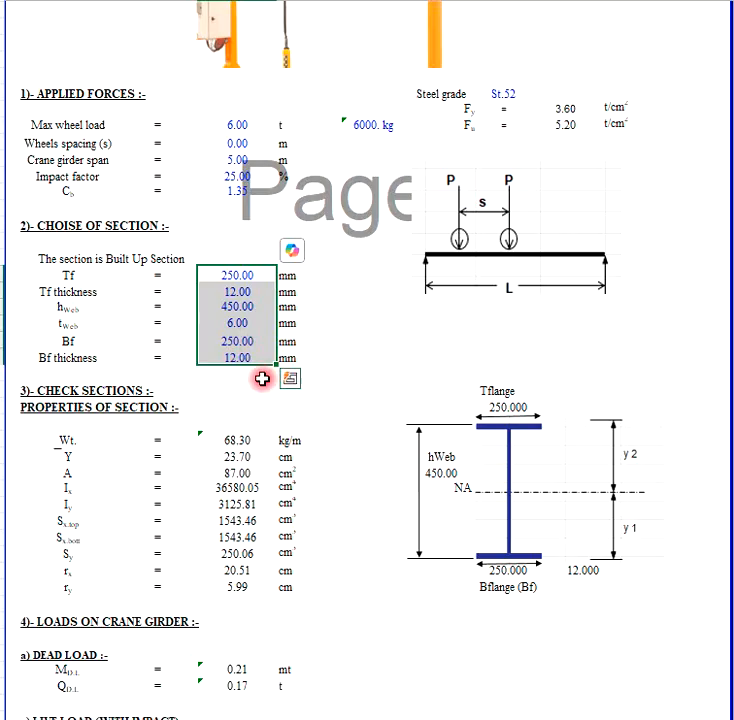
{"action": "left_click", "coordinate": [444, 342]}
{"action": "scroll", "coordinate": [351, 392], "scroll_direction": "down", "scroll_amount": 1}
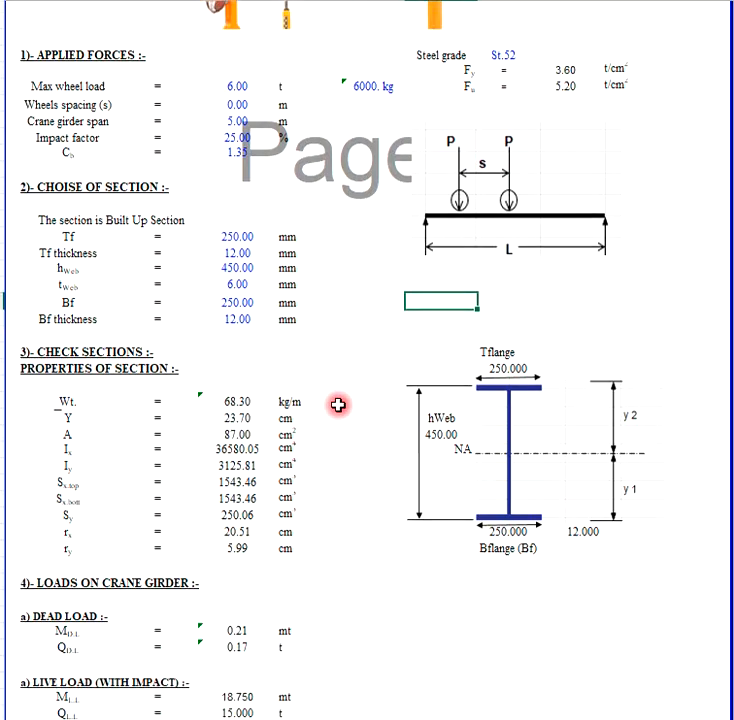
{"action": "scroll", "coordinate": [340, 404], "scroll_direction": "down", "scroll_amount": 8}
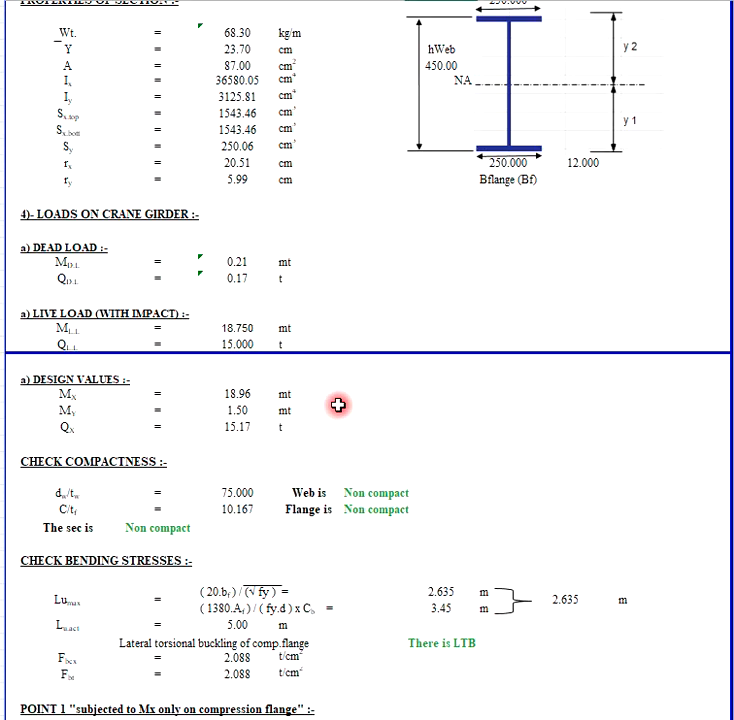
Colour the CHECK SINGLE CRANE BEAM SUPPORTS heading blue.
{"action": "scroll", "coordinate": [339, 405], "scroll_direction": "down", "scroll_amount": 9}
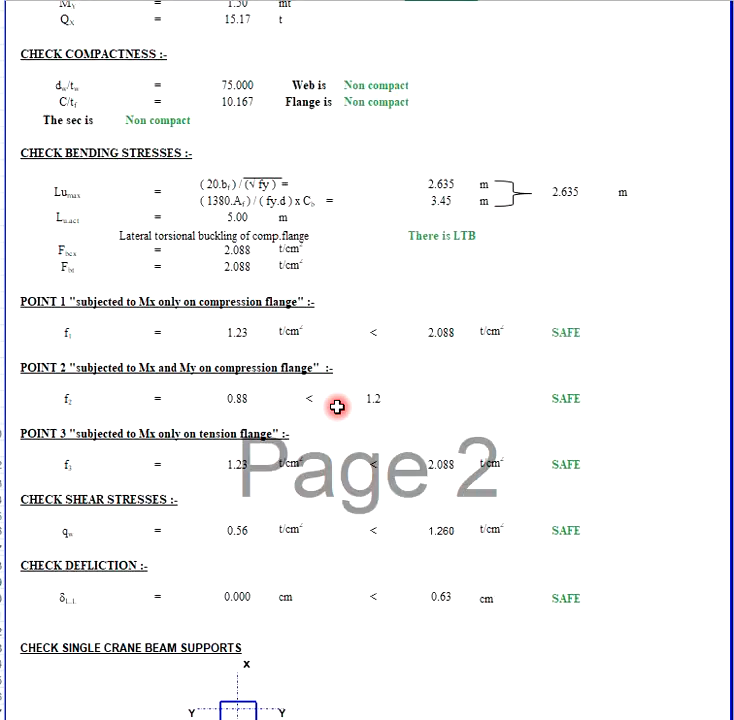
{"action": "scroll", "coordinate": [333, 409], "scroll_direction": "down", "scroll_amount": 6}
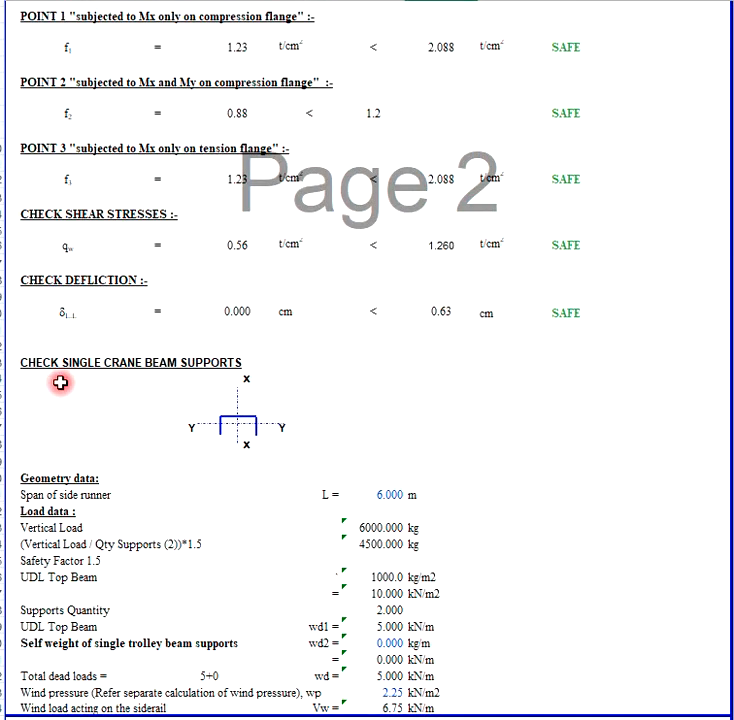
{"action": "left_click", "coordinate": [24, 364]}
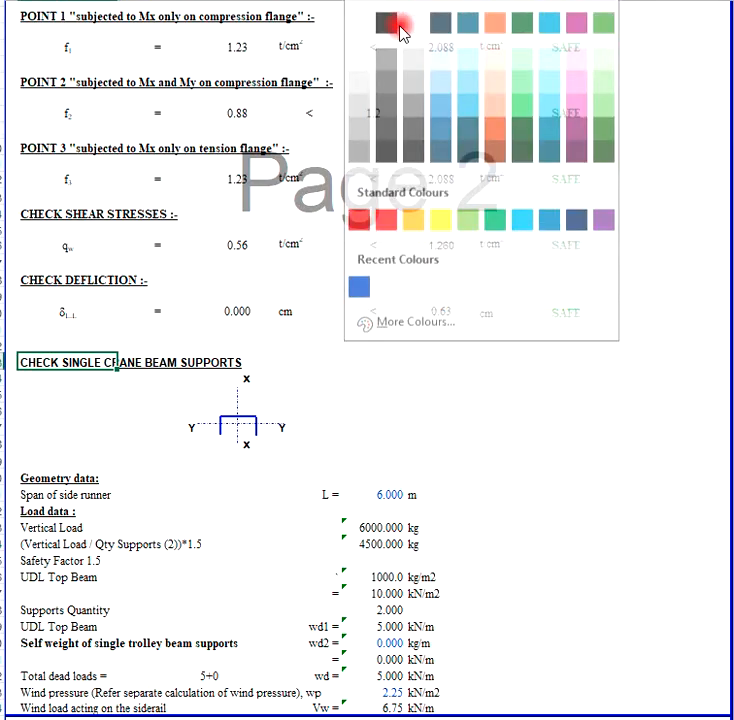
{"action": "left_click", "coordinate": [358, 294]}
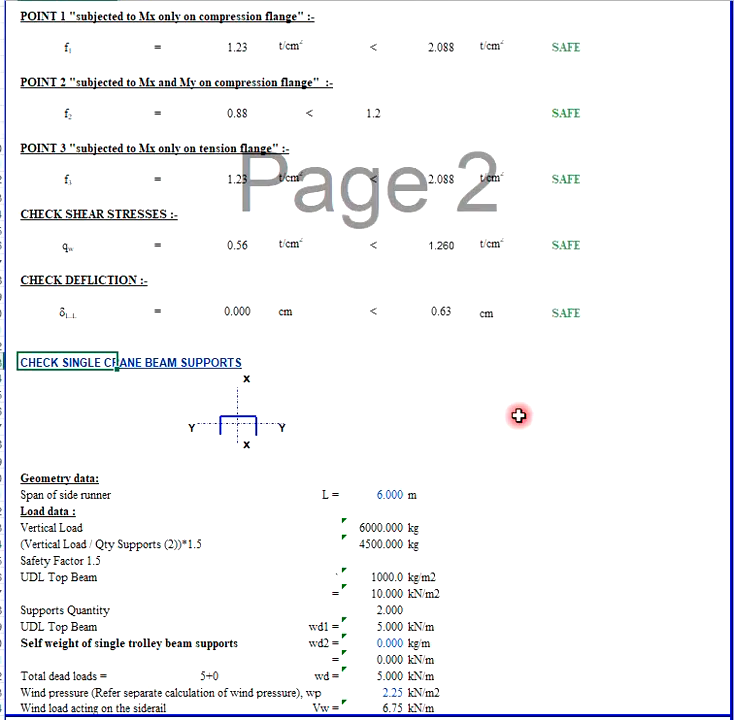
{"action": "left_click", "coordinate": [614, 442]}
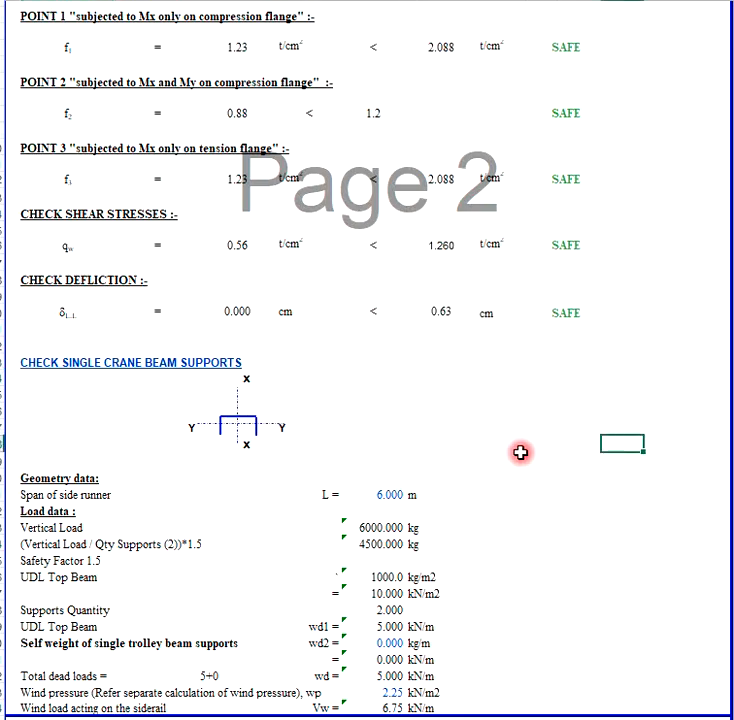
Review the single crane beam supports' geometry and load data, including the span, vertical load and factored load per support.
{"action": "scroll", "coordinate": [520, 452], "scroll_direction": "down", "scroll_amount": 1}
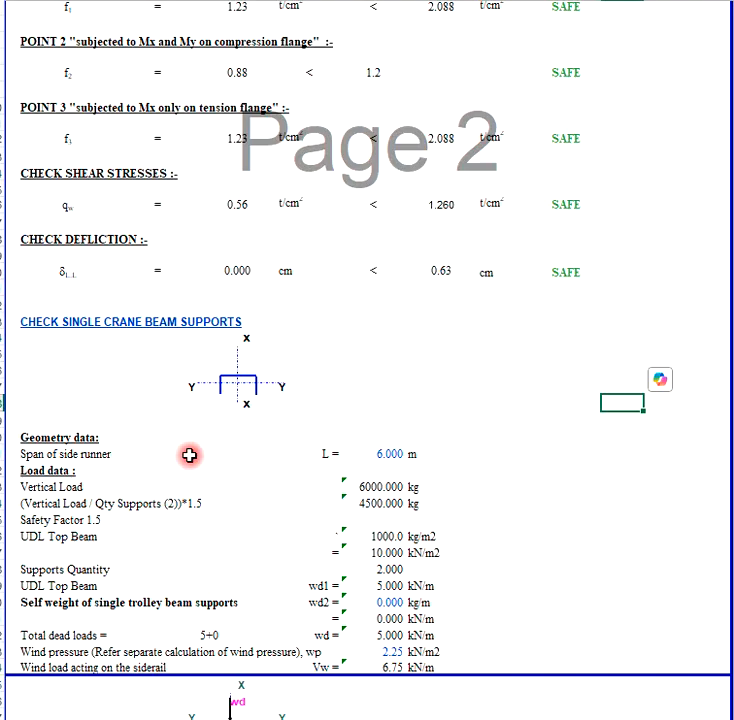
{"action": "left_click", "coordinate": [400, 454]}
{"action": "left_click", "coordinate": [140, 485]}
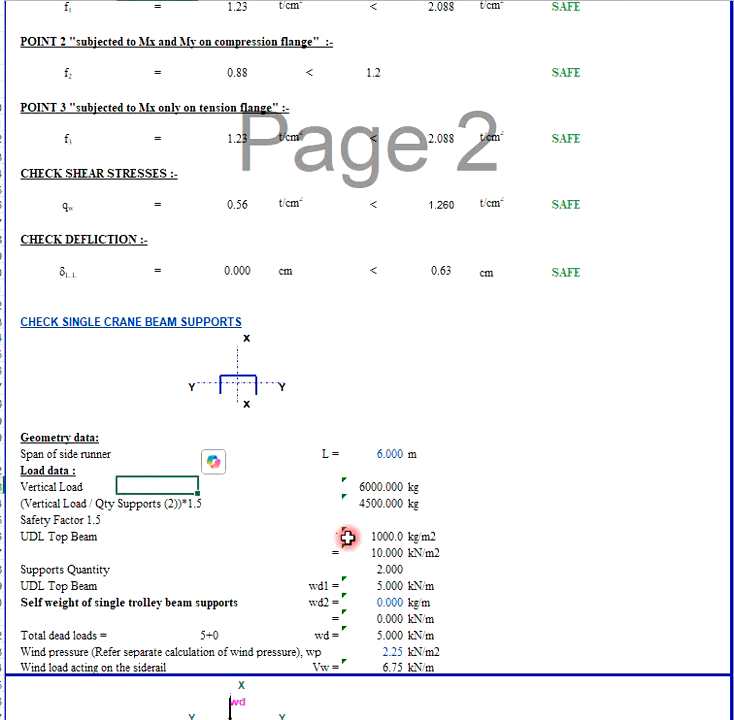
{"action": "left_click", "coordinate": [388, 488]}
{"action": "left_click", "coordinate": [373, 503]}
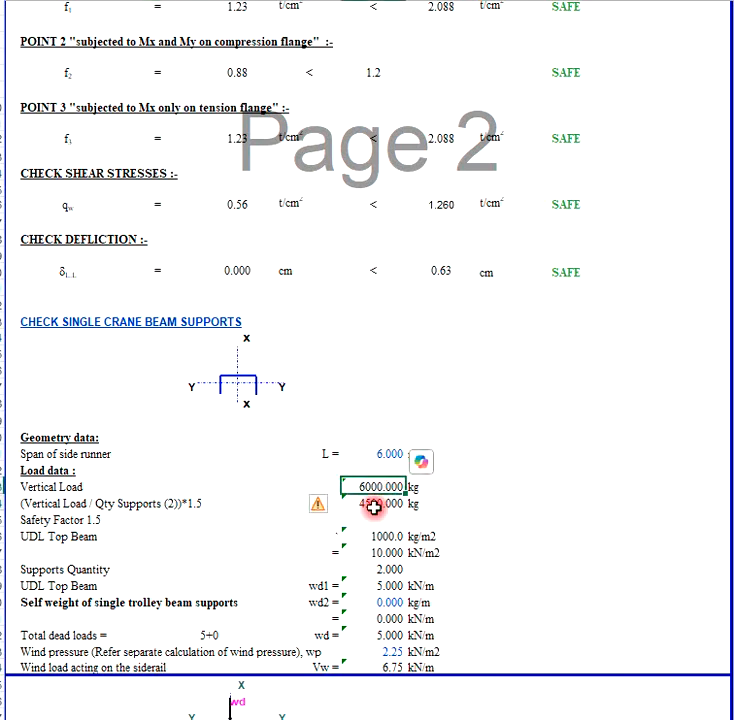
{"action": "left_click", "coordinate": [410, 418]}
{"action": "left_click", "coordinate": [555, 497]}
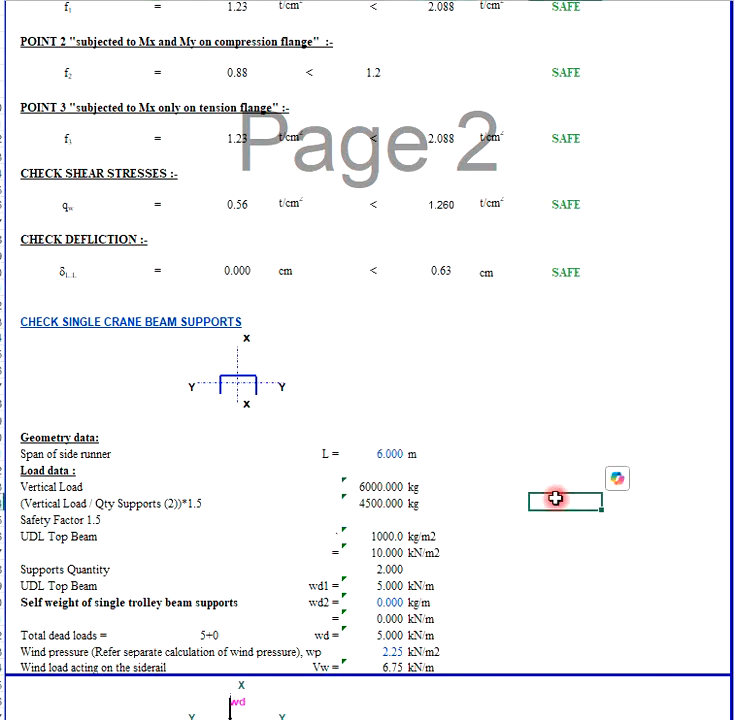
{"action": "left_click", "coordinate": [90, 500]}
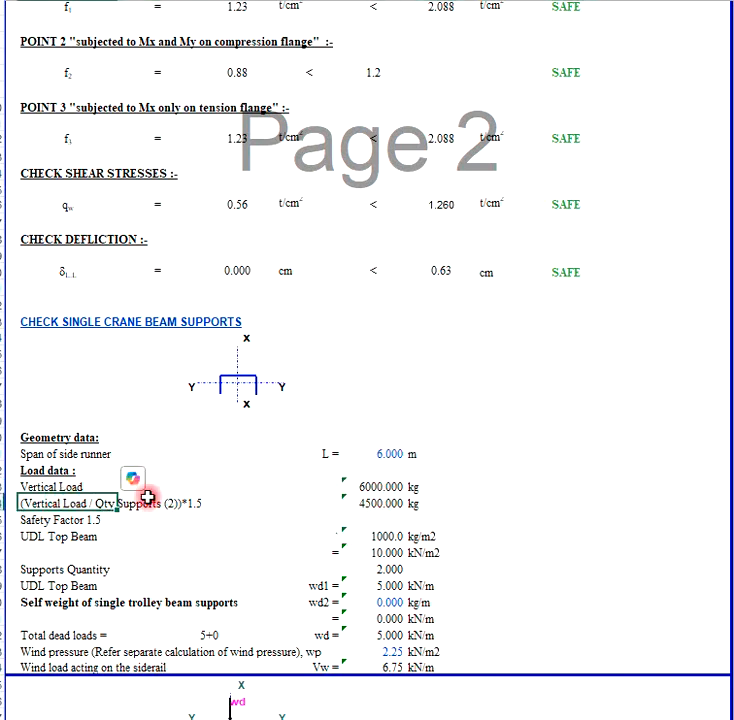
{"action": "left_click", "coordinate": [360, 508]}
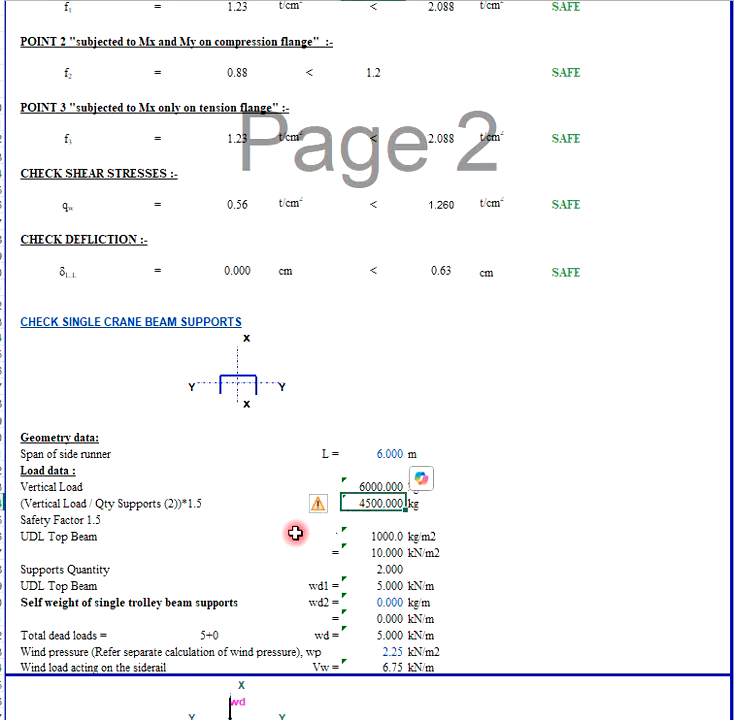
{"action": "left_click", "coordinate": [527, 489]}
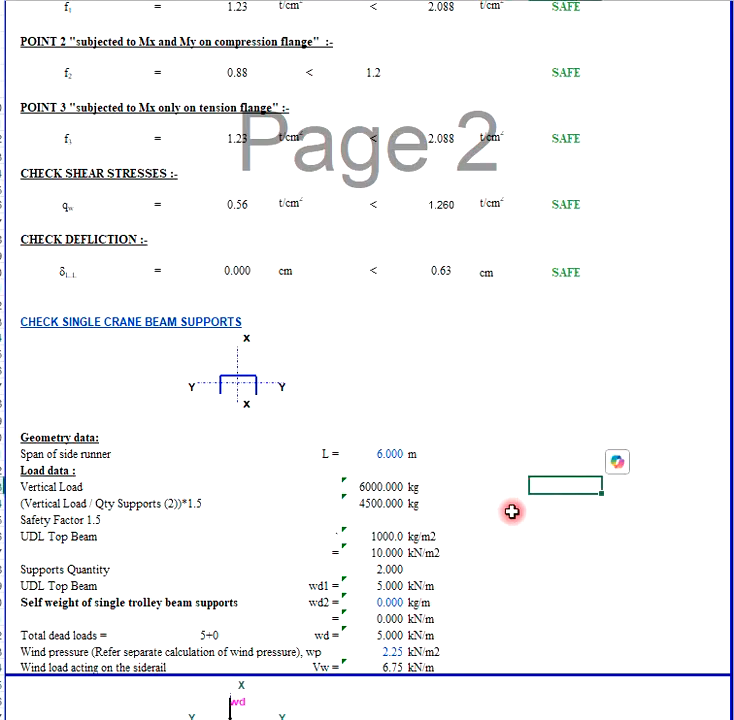
{"action": "scroll", "coordinate": [511, 511], "scroll_direction": "down", "scroll_amount": 3}
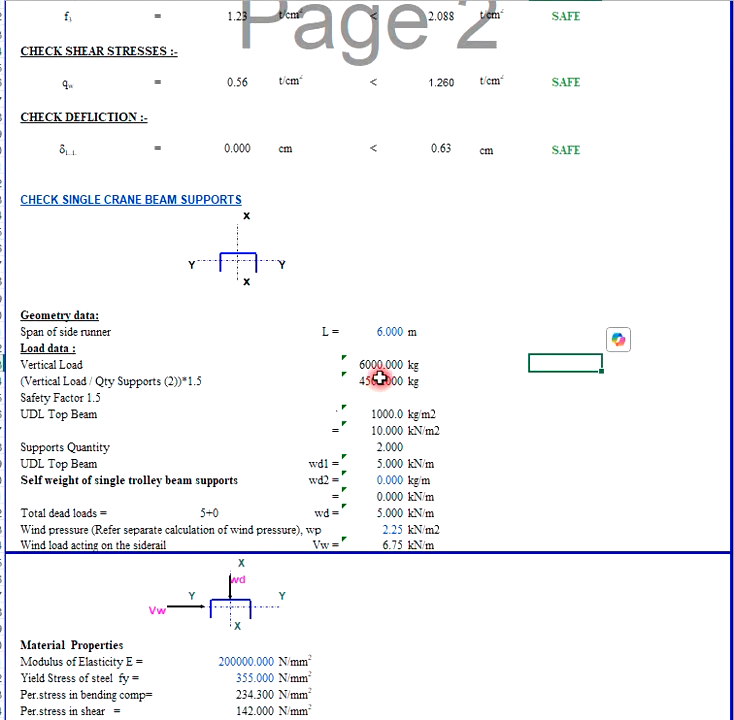
{"action": "left_click", "coordinate": [378, 382]}
{"action": "scroll", "coordinate": [570, 360], "scroll_direction": "down", "scroll_amount": 2}
{"action": "left_click", "coordinate": [563, 364]}
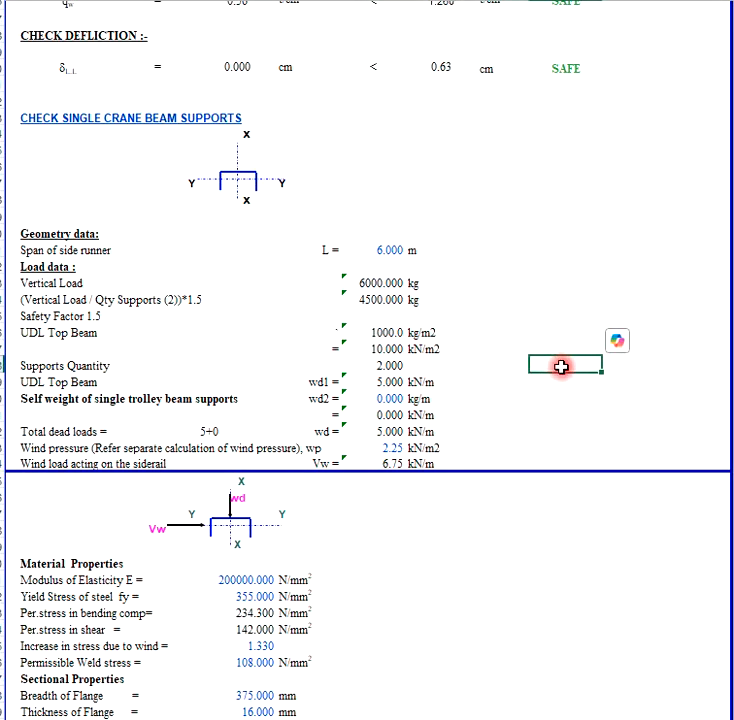
{"action": "scroll", "coordinate": [561, 366], "scroll_direction": "down", "scroll_amount": 1}
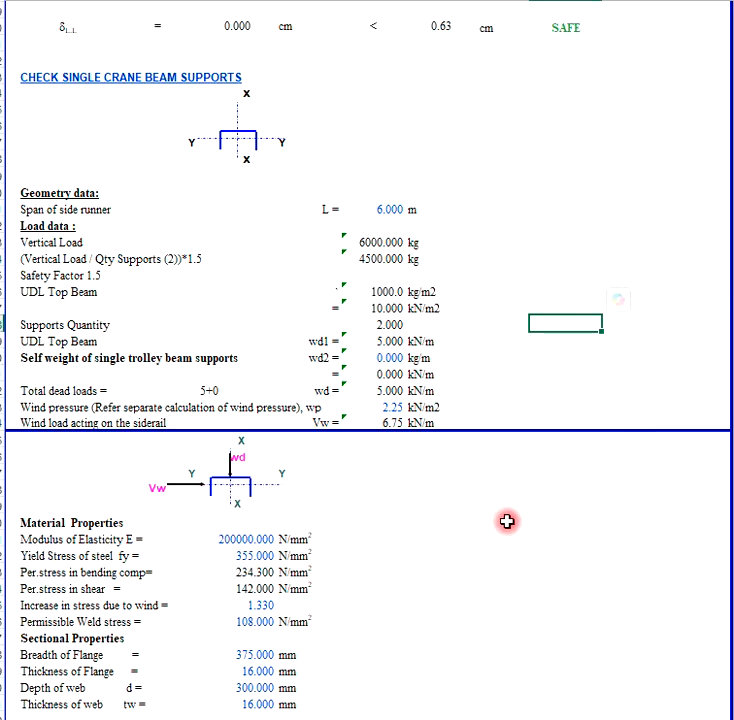
Reword the wind load label in the load data to "Wind load acting on the girdebeam and side supports".
{"action": "scroll", "coordinate": [508, 519], "scroll_direction": "up", "scroll_amount": 4}
{"action": "left_click", "coordinate": [36, 626]}
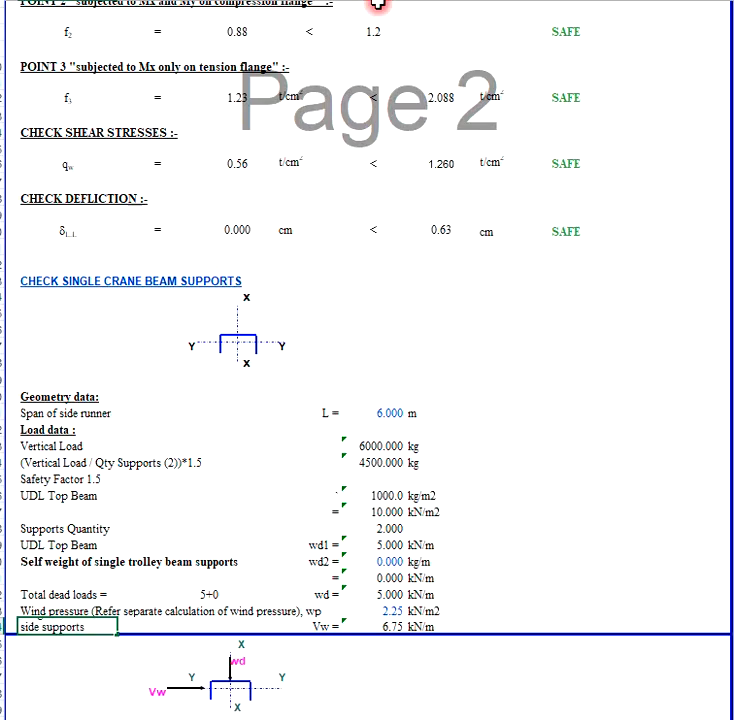
{"action": "key", "text": "Return"}
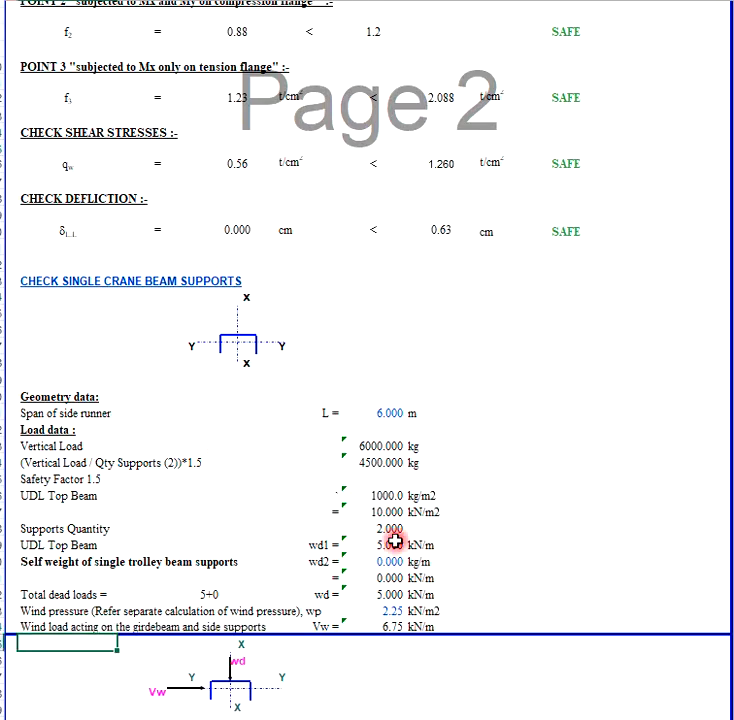
Examine the supports' material properties, sectional properties and section modulus, including the modulus of elasticity.
{"action": "scroll", "coordinate": [600, 475], "scroll_direction": "down", "scroll_amount": 5}
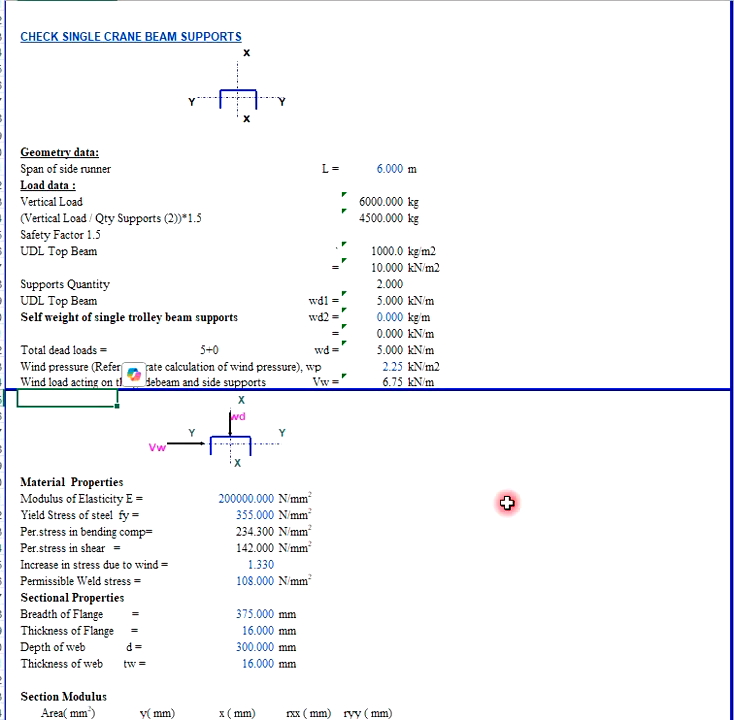
{"action": "left_click", "coordinate": [562, 316]}
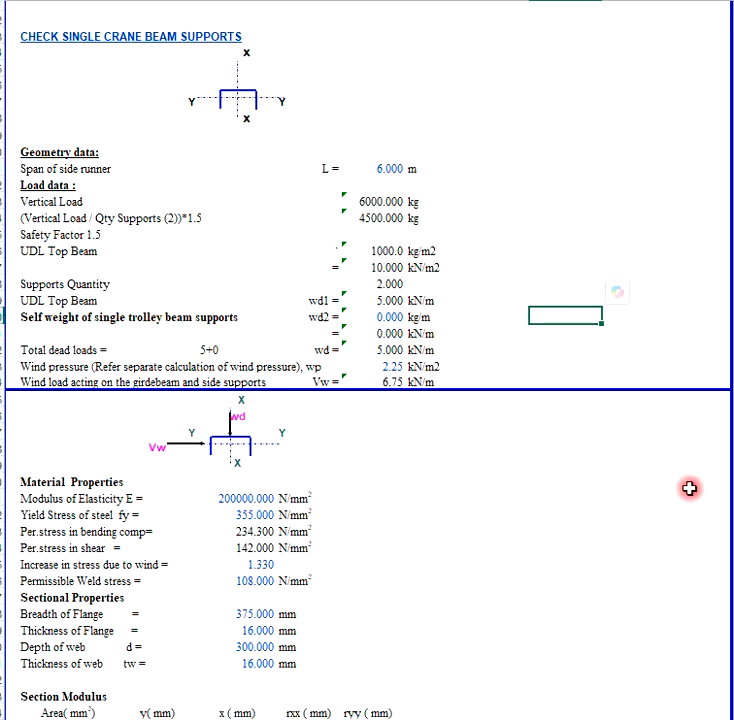
{"action": "scroll", "coordinate": [630, 462], "scroll_direction": "down", "scroll_amount": 3}
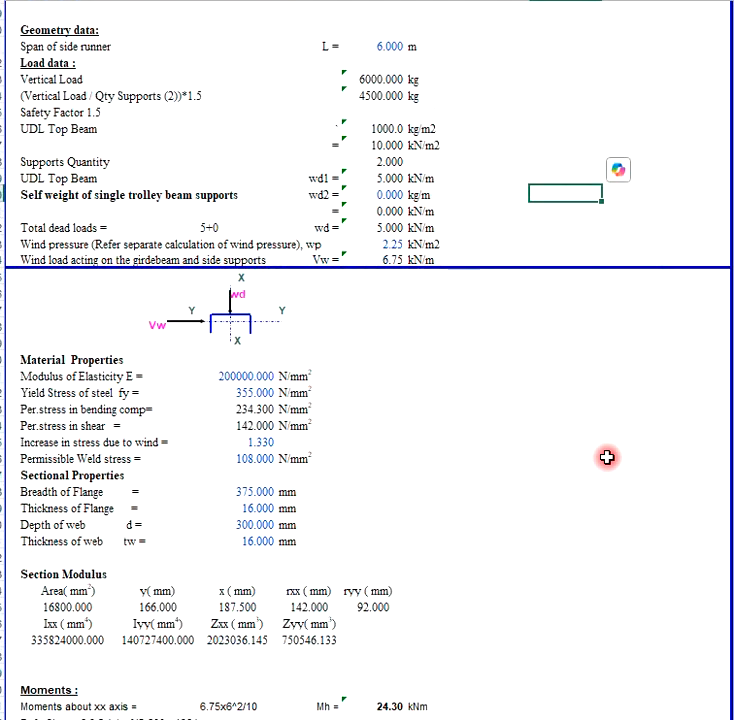
{"action": "left_click", "coordinate": [530, 438]}
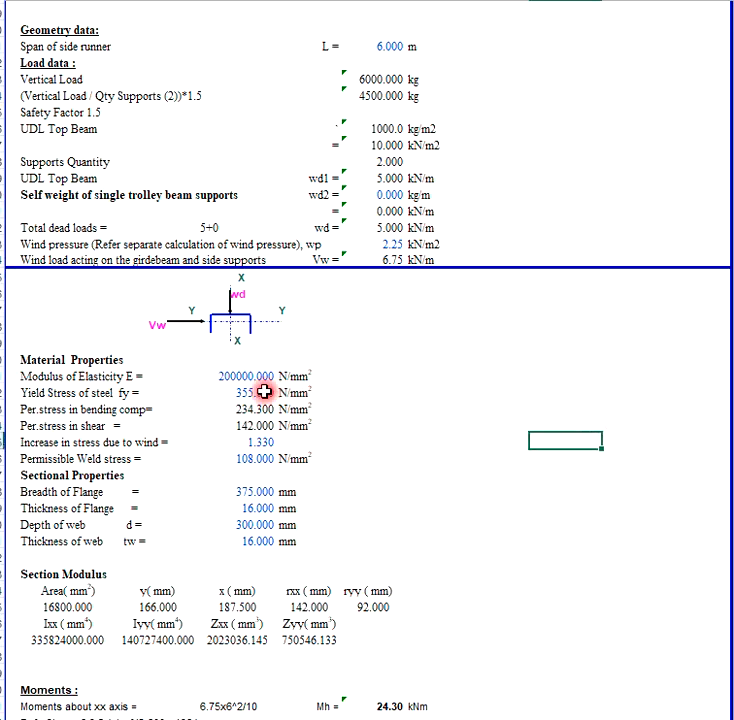
{"action": "scroll", "coordinate": [263, 392], "scroll_direction": "down", "scroll_amount": 1}
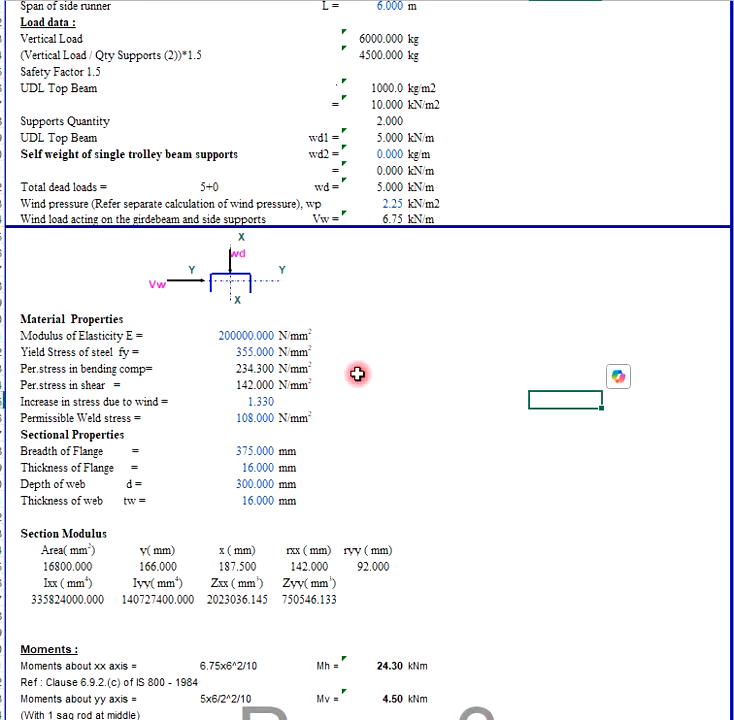
{"action": "scroll", "coordinate": [358, 372], "scroll_direction": "down", "scroll_amount": 2}
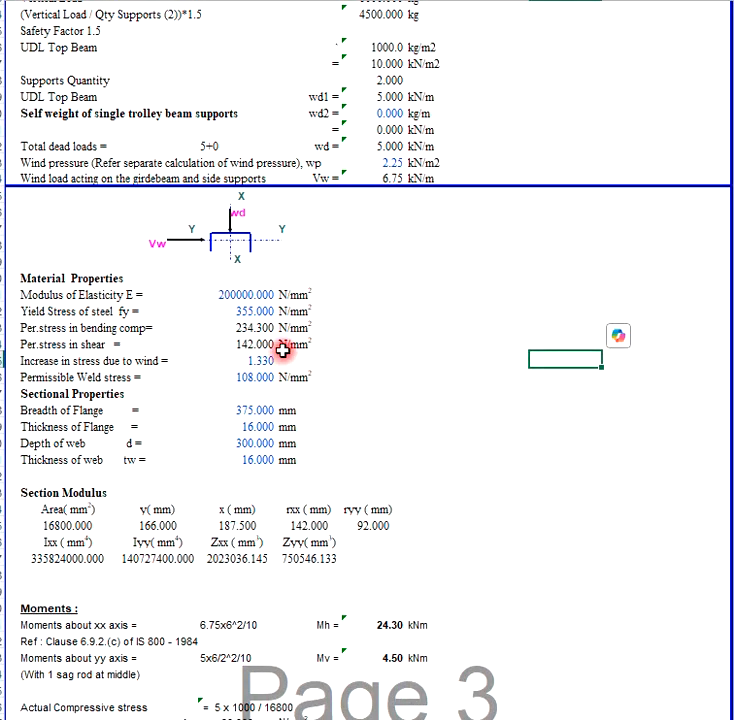
{"action": "left_click", "coordinate": [259, 299]}
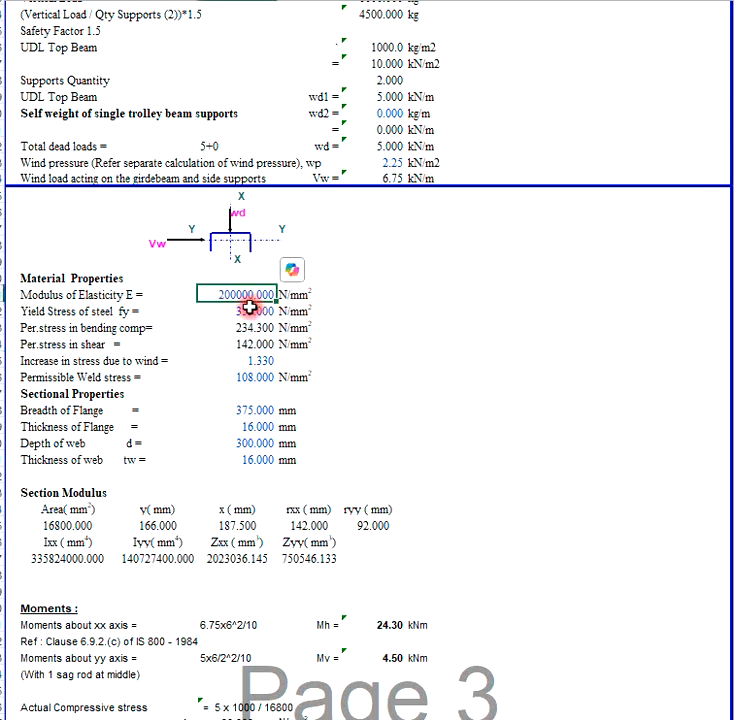
{"action": "left_click", "coordinate": [577, 388]}
Note the steel grade AH36 beside the yield stress of steel in the material properties.
{"action": "left_click", "coordinate": [257, 312]}
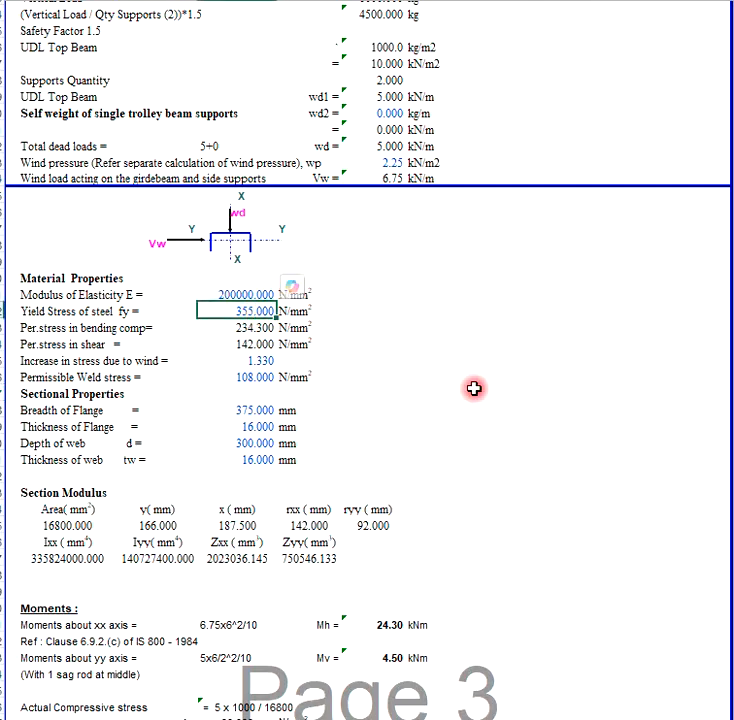
{"action": "left_click", "coordinate": [360, 314]}
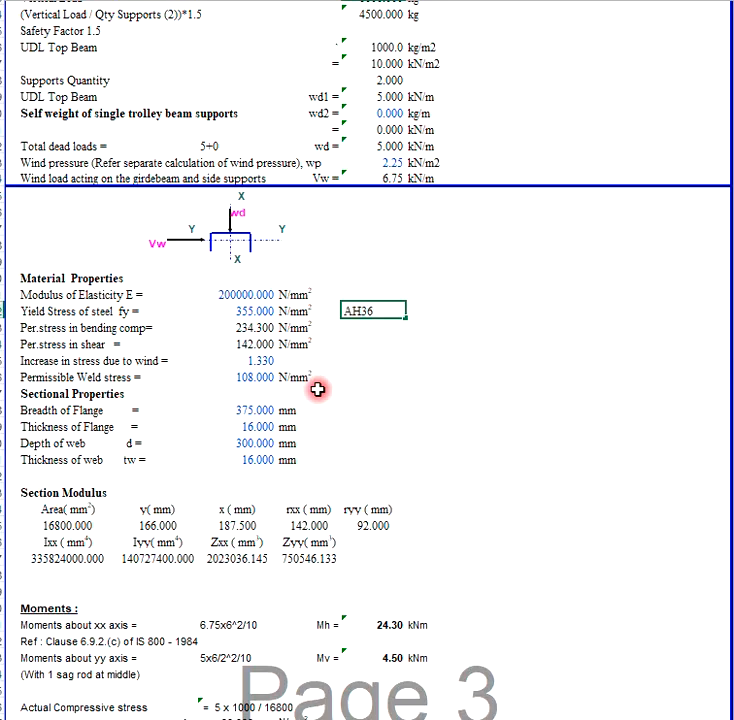
{"action": "key", "text": "Return"}
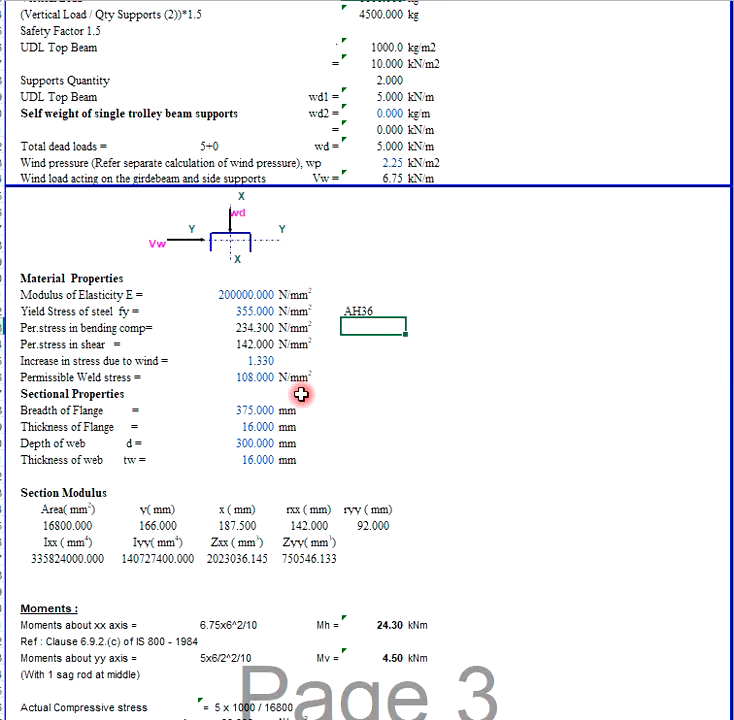
{"action": "left_click", "coordinate": [450, 391]}
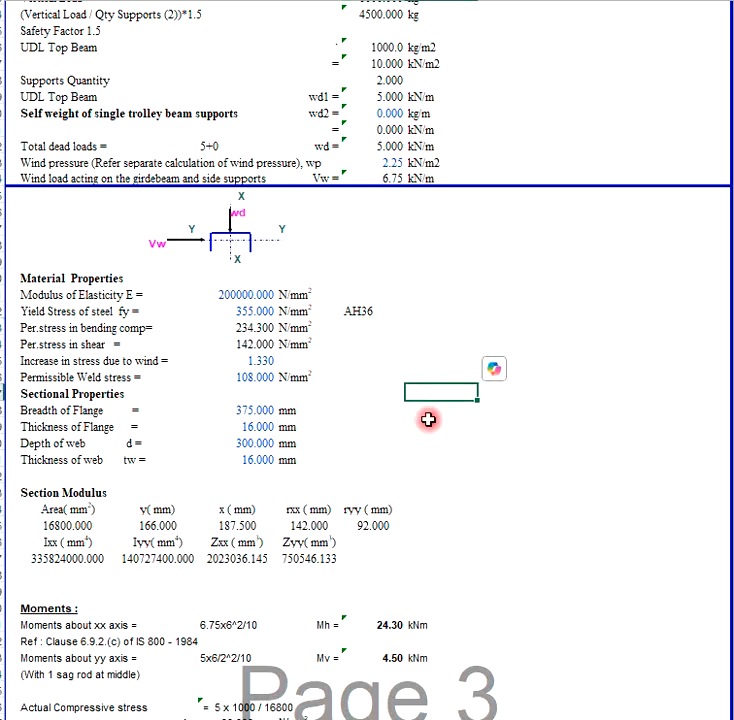
{"action": "left_click", "coordinate": [452, 344]}
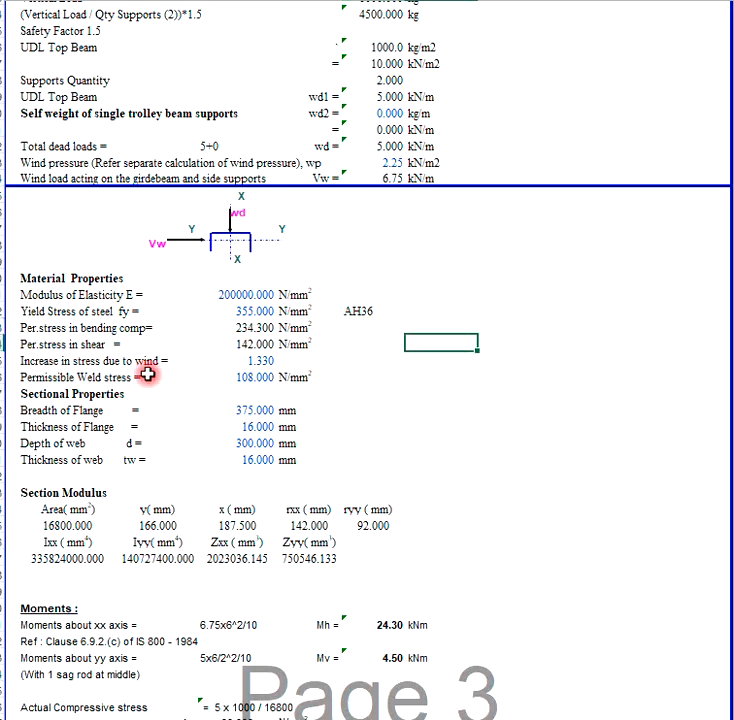
{"action": "left_click", "coordinate": [468, 424]}
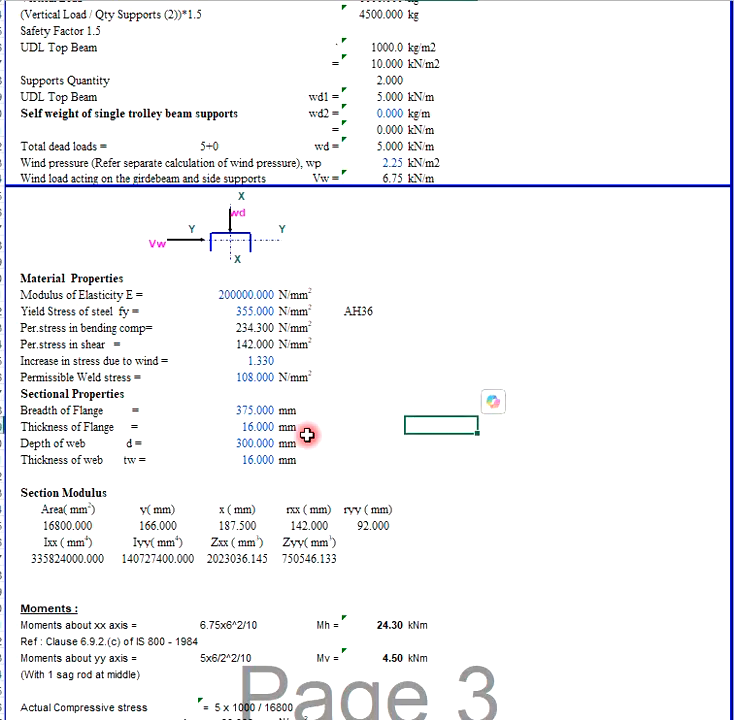
Apply all borders to the flange and web dimension values and to the material property values above them.
{"action": "left_click", "coordinate": [234, 421]}
{"action": "left_click_drag", "start_coordinate": [237, 410], "coordinate": [236, 459]}
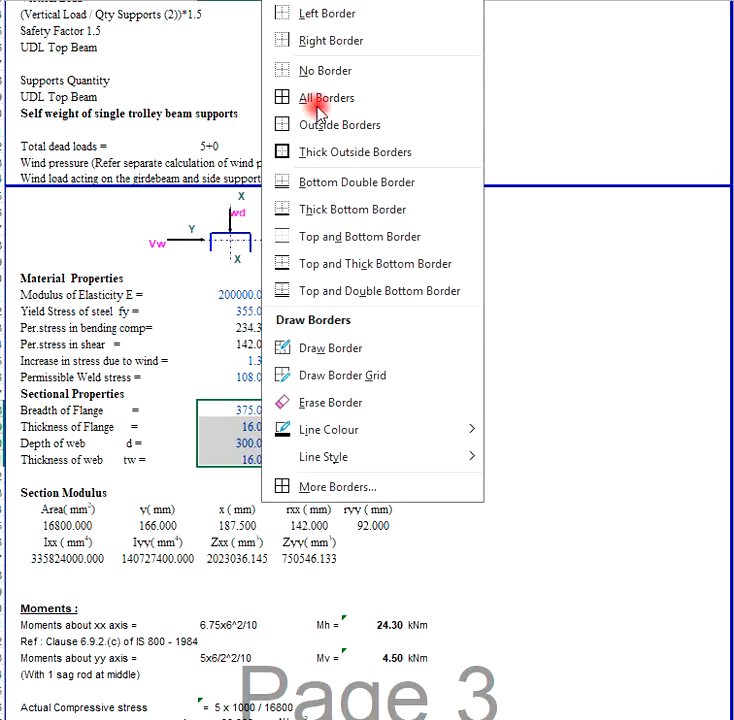
{"action": "left_click", "coordinate": [315, 100]}
{"action": "left_click", "coordinate": [466, 438]}
{"action": "left_click_drag", "start_coordinate": [254, 293], "coordinate": [242, 377]}
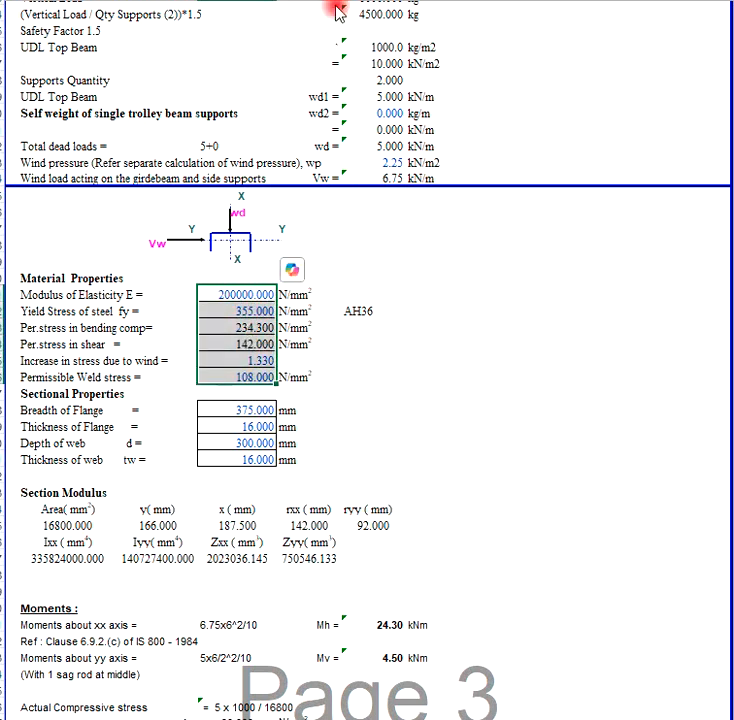
{"action": "left_click", "coordinate": [547, 362]}
Apply all borders to the applied forces values and the built-up section dimension values of the crane girder.
{"action": "scroll", "coordinate": [460, 450], "scroll_direction": "up", "scroll_amount": 3}
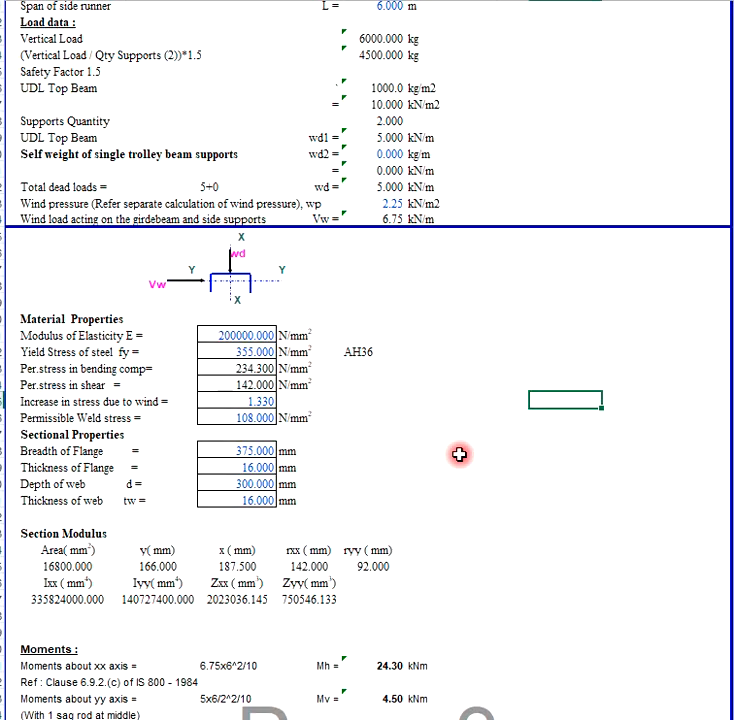
{"action": "scroll", "coordinate": [430, 411], "scroll_direction": "up", "scroll_amount": 12}
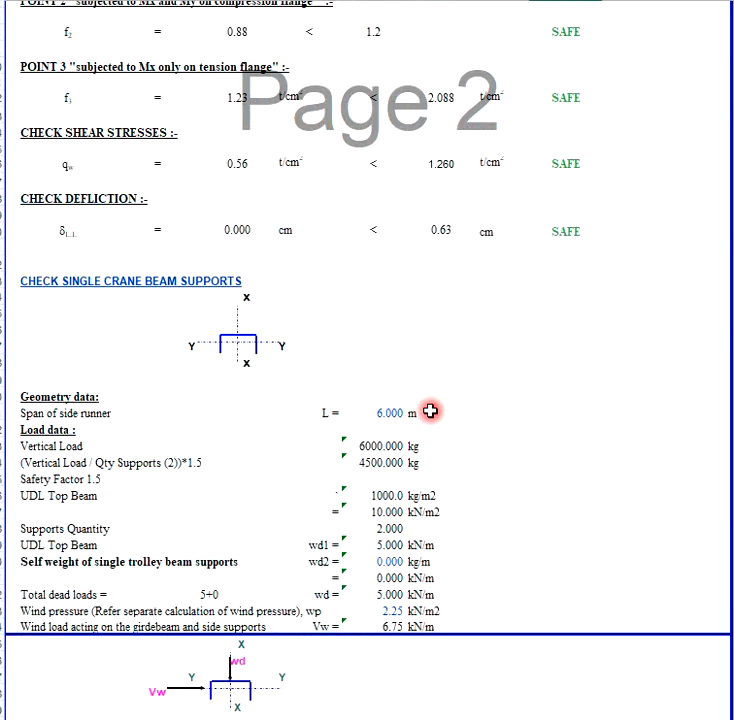
{"action": "scroll", "coordinate": [430, 411], "scroll_direction": "up", "scroll_amount": 10}
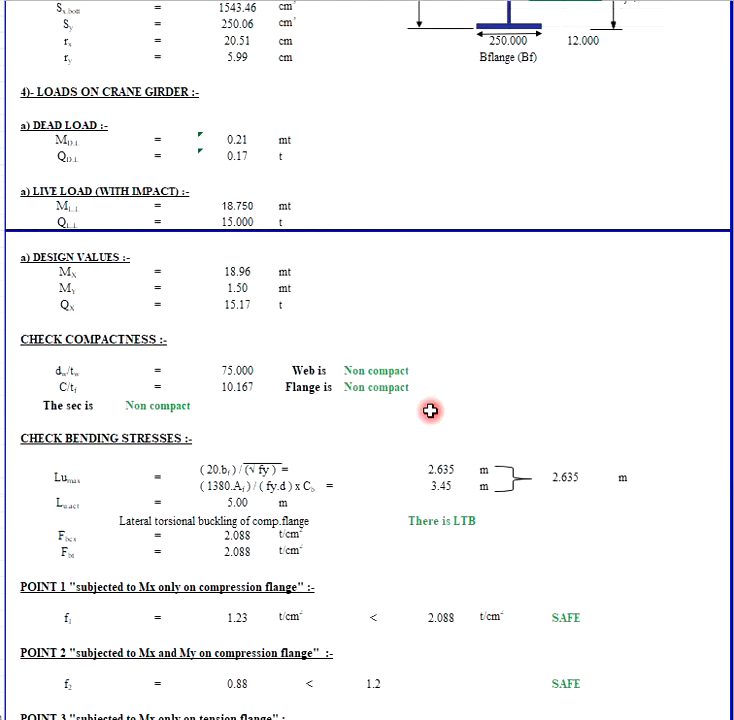
{"action": "scroll", "coordinate": [430, 411], "scroll_direction": "up", "scroll_amount": 12}
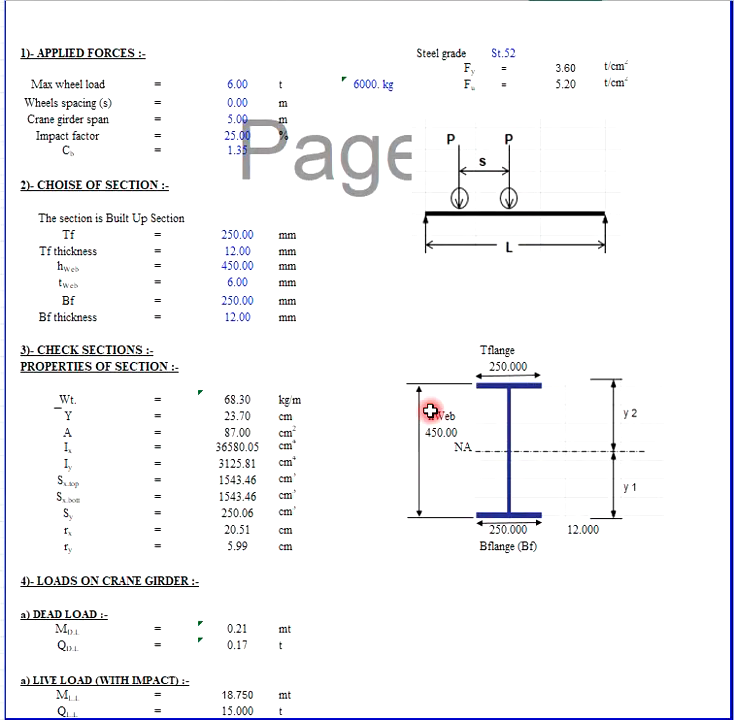
{"action": "scroll", "coordinate": [430, 411], "scroll_direction": "down", "scroll_amount": 4}
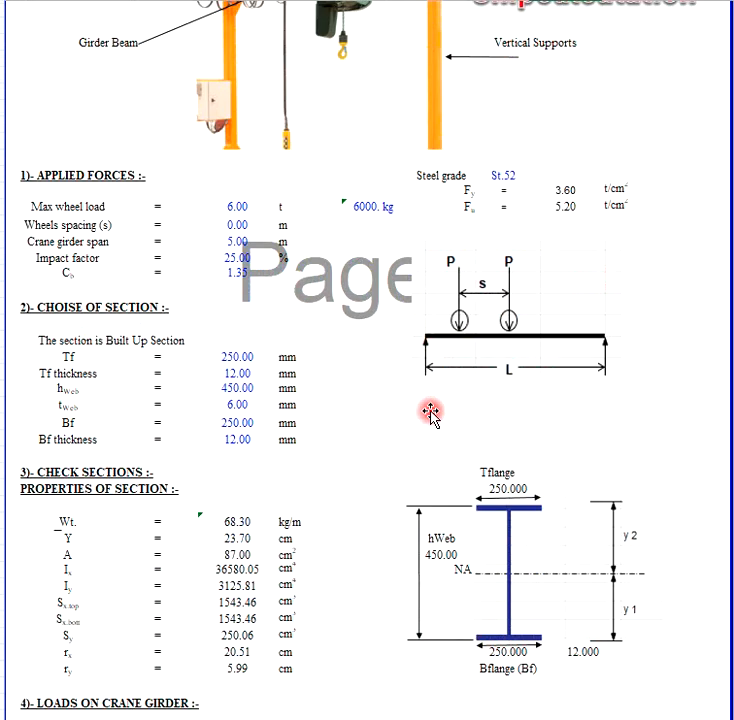
{"action": "left_click_drag", "start_coordinate": [238, 207], "coordinate": [246, 271]}
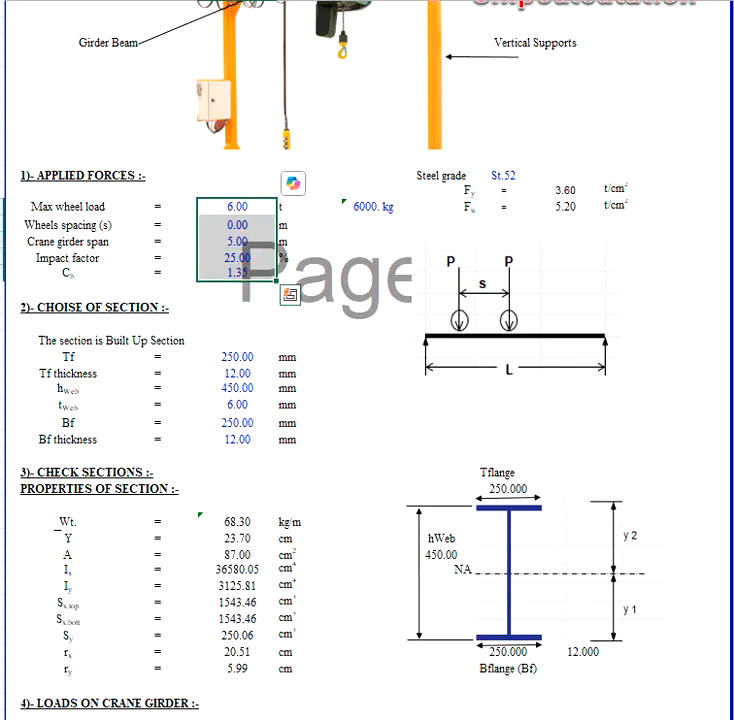
{"action": "left_click_drag", "start_coordinate": [246, 357], "coordinate": [238, 439]}
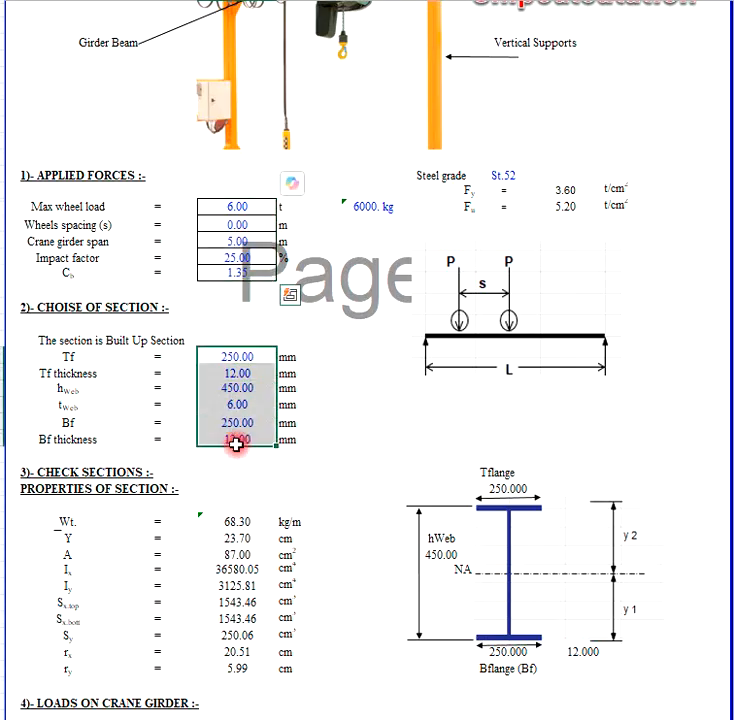
Review the max wheel load in kilograms and the crane girder's loads, compactness, bending, shear and deflection checks.
{"action": "left_click", "coordinate": [347, 213]}
{"action": "left_click", "coordinate": [356, 197]}
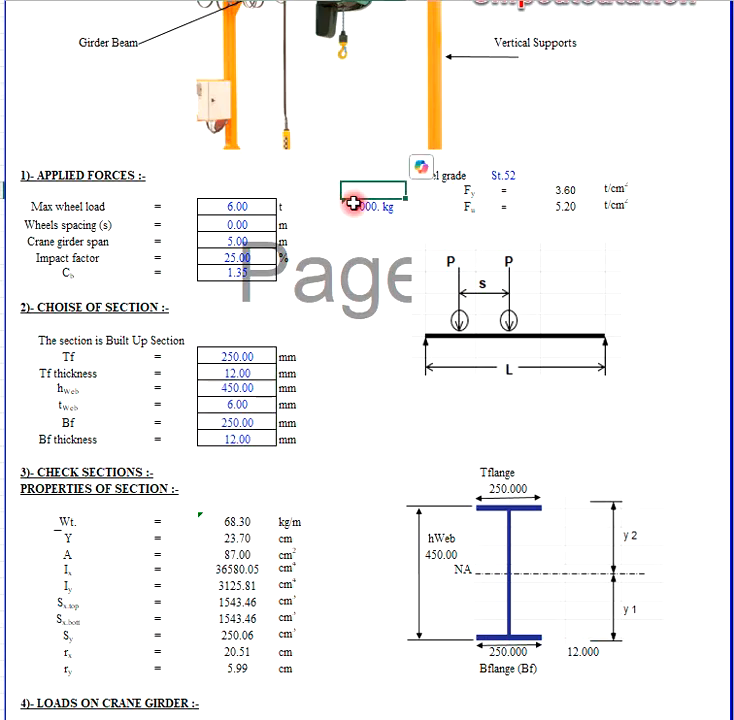
{"action": "left_click", "coordinate": [351, 206]}
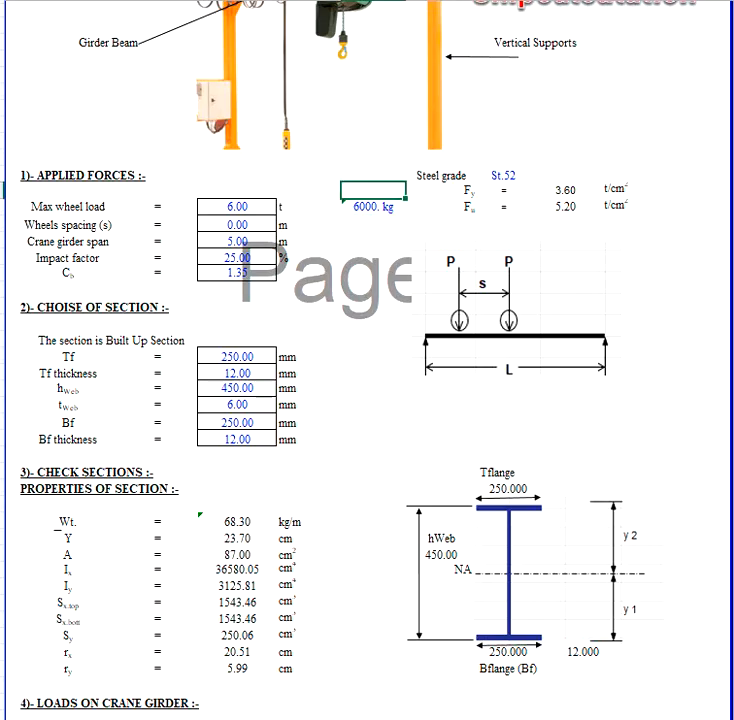
{"action": "left_click", "coordinate": [385, 209]}
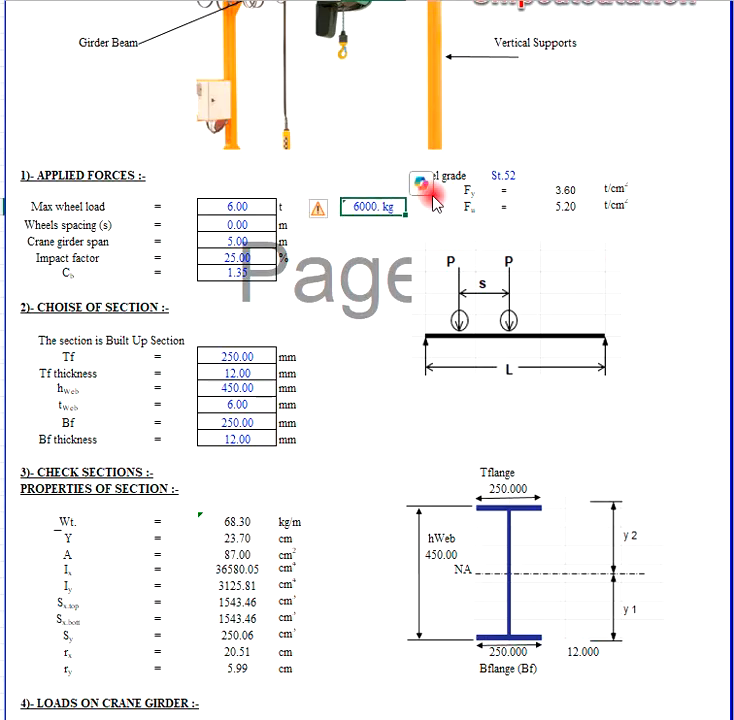
{"action": "scroll", "coordinate": [549, 519], "scroll_direction": "down", "scroll_amount": 5}
{"action": "scroll", "coordinate": [458, 542], "scroll_direction": "down", "scroll_amount": 15}
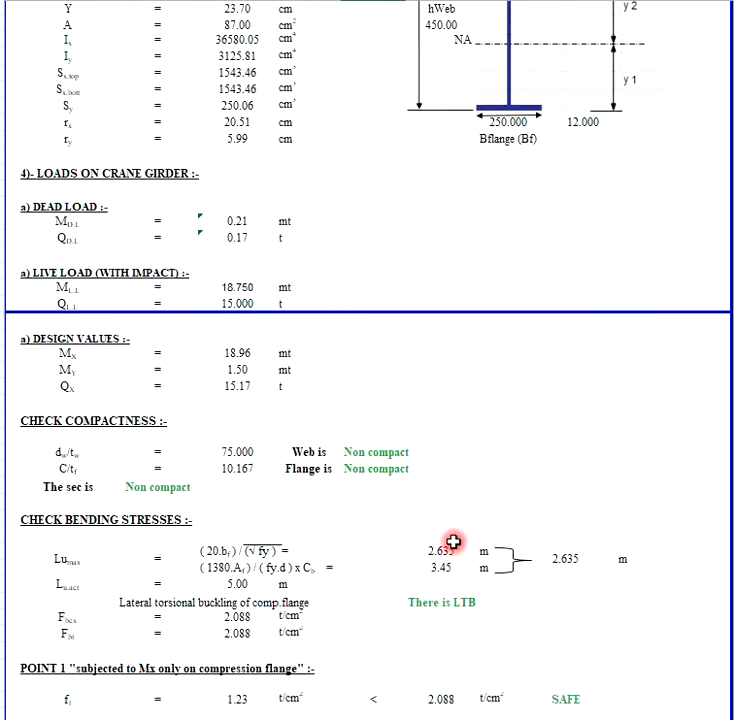
{"action": "scroll", "coordinate": [453, 542], "scroll_direction": "down", "scroll_amount": 15}
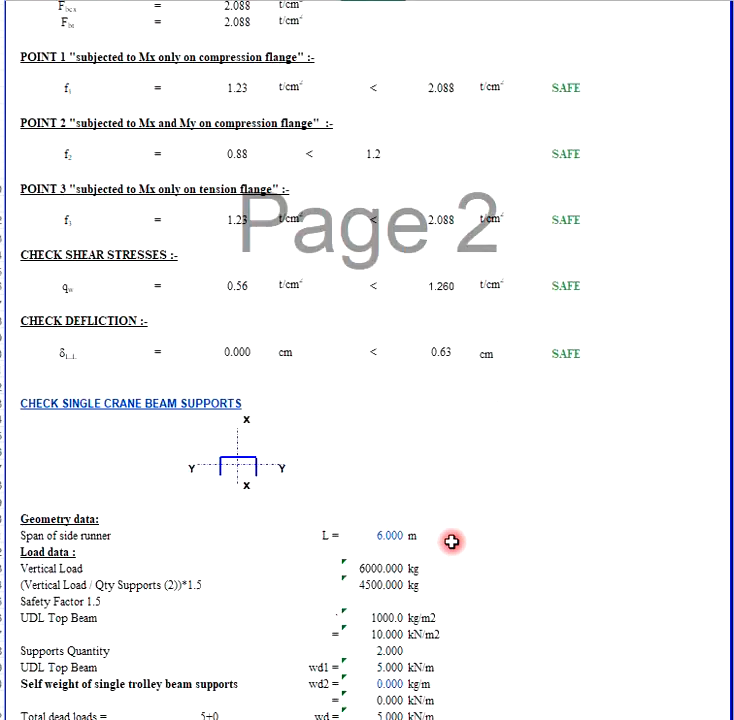
Inspect the breadth and thickness of the flange in the supports' sectional properties.
{"action": "scroll", "coordinate": [450, 541], "scroll_direction": "down", "scroll_amount": 5}
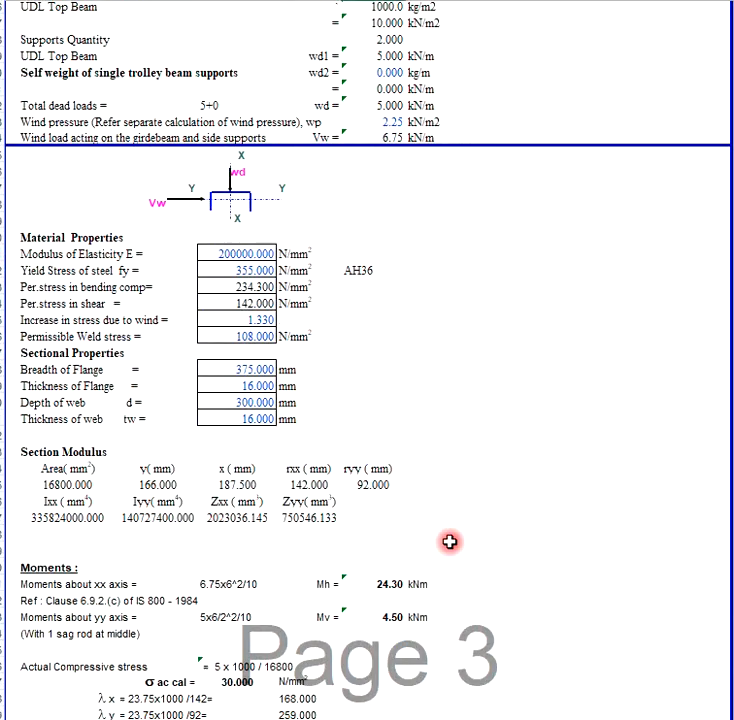
{"action": "left_click", "coordinate": [503, 427]}
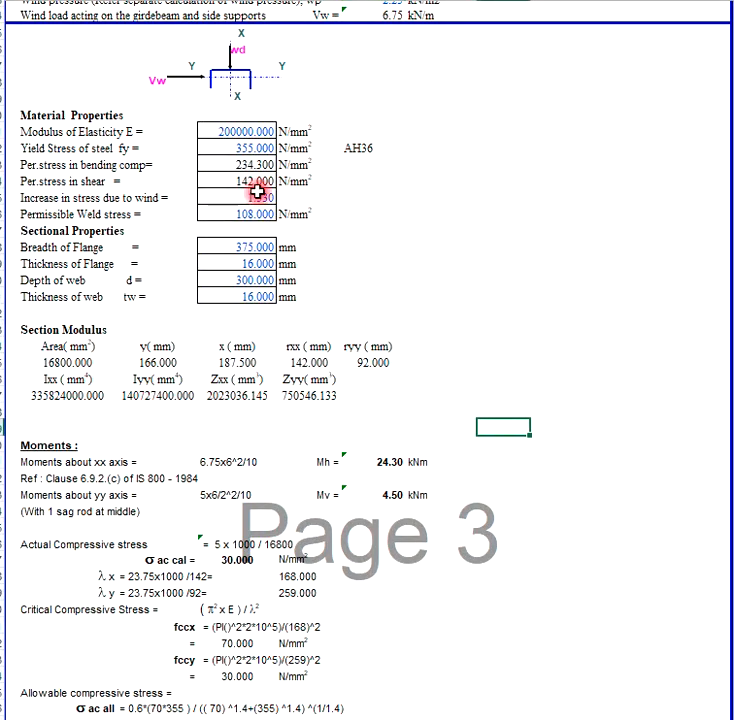
{"action": "left_click", "coordinate": [249, 248]}
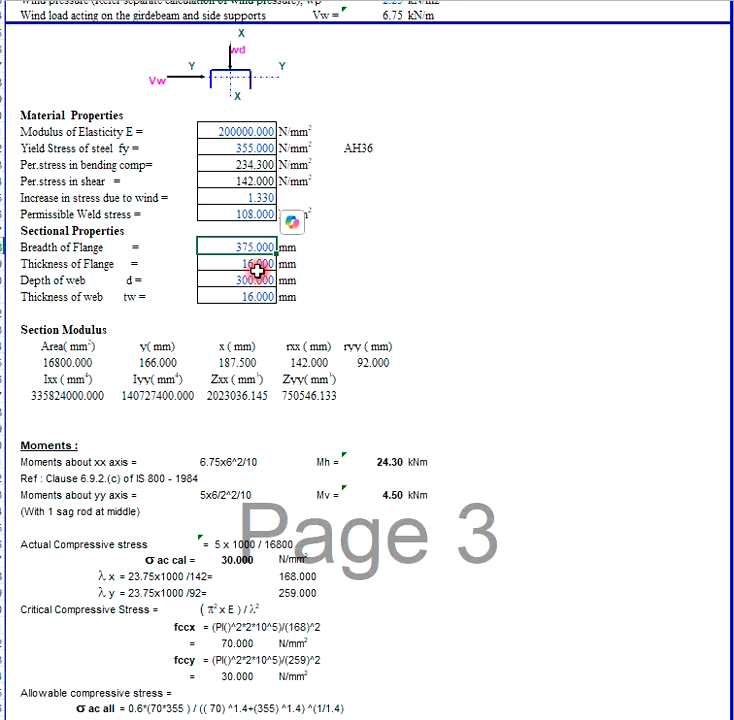
{"action": "left_click", "coordinate": [258, 268]}
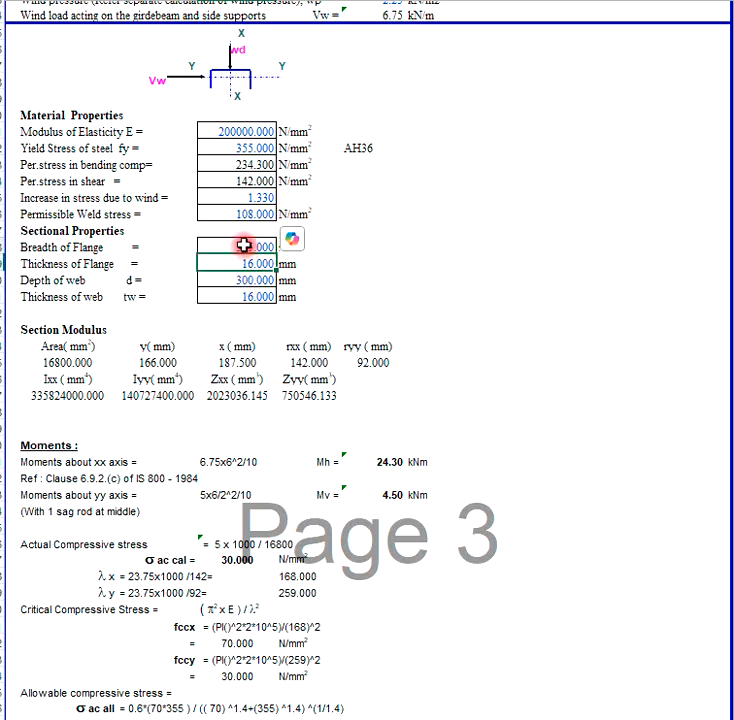
{"action": "left_click", "coordinate": [244, 247]}
{"action": "left_click", "coordinate": [237, 265]}
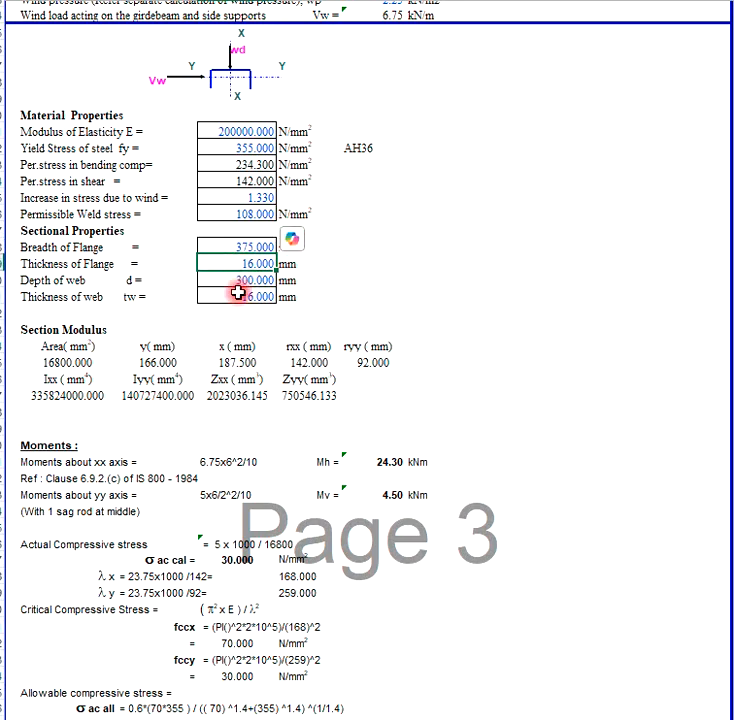
Examine the supports' moments, combined stresses, shear, bending, deflection and weld checks, including their safety verdicts.
{"action": "scroll", "coordinate": [441, 288], "scroll_direction": "down", "scroll_amount": 4}
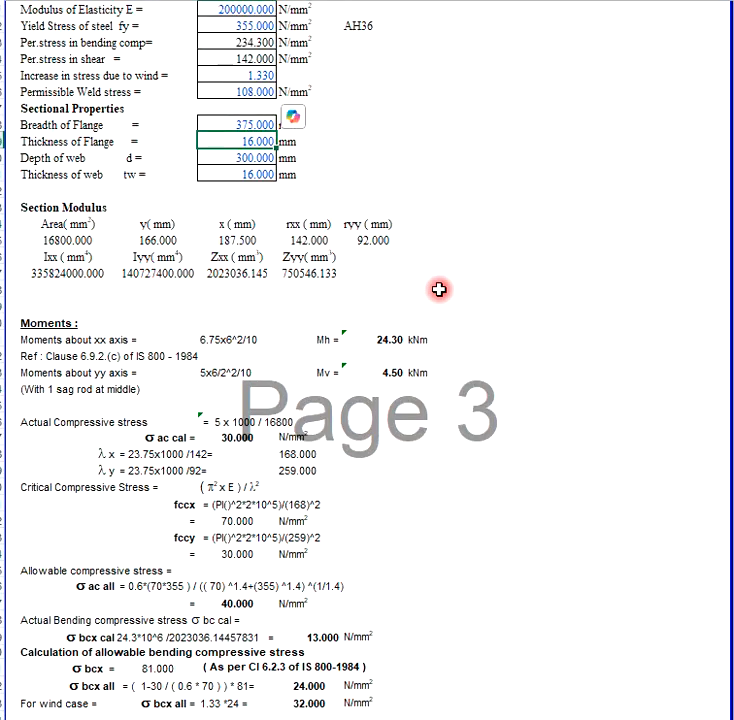
{"action": "scroll", "coordinate": [436, 289], "scroll_direction": "down", "scroll_amount": 10}
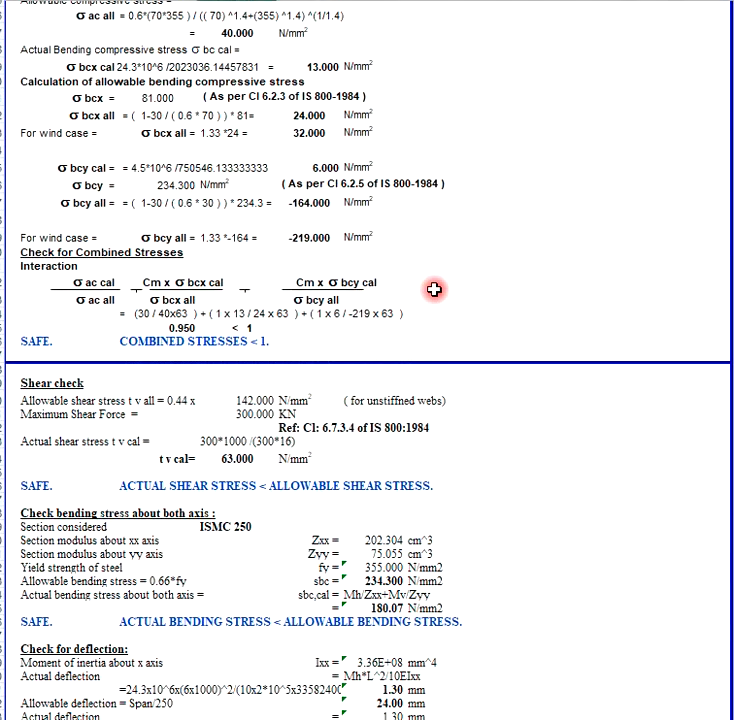
{"action": "scroll", "coordinate": [435, 290], "scroll_direction": "down", "scroll_amount": 1}
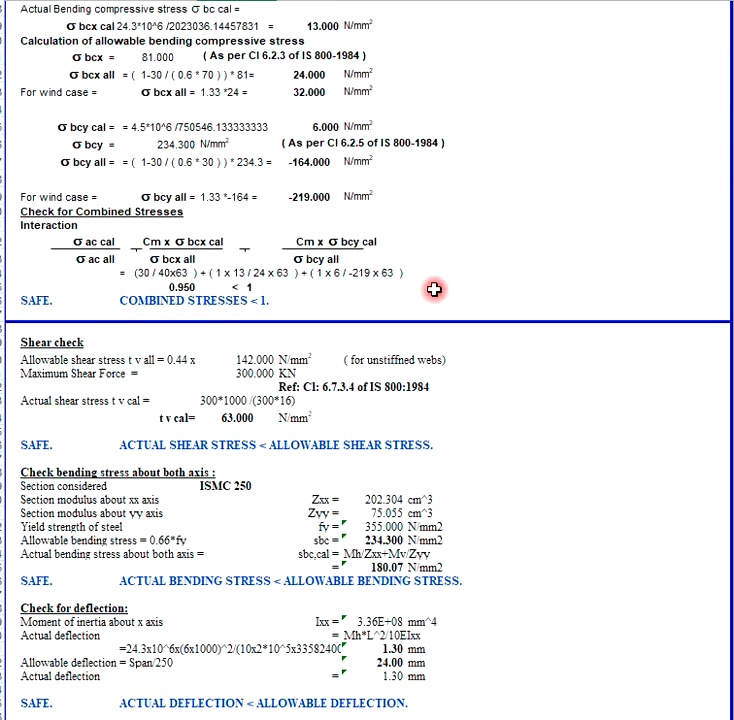
{"action": "scroll", "coordinate": [435, 290], "scroll_direction": "down", "scroll_amount": 5}
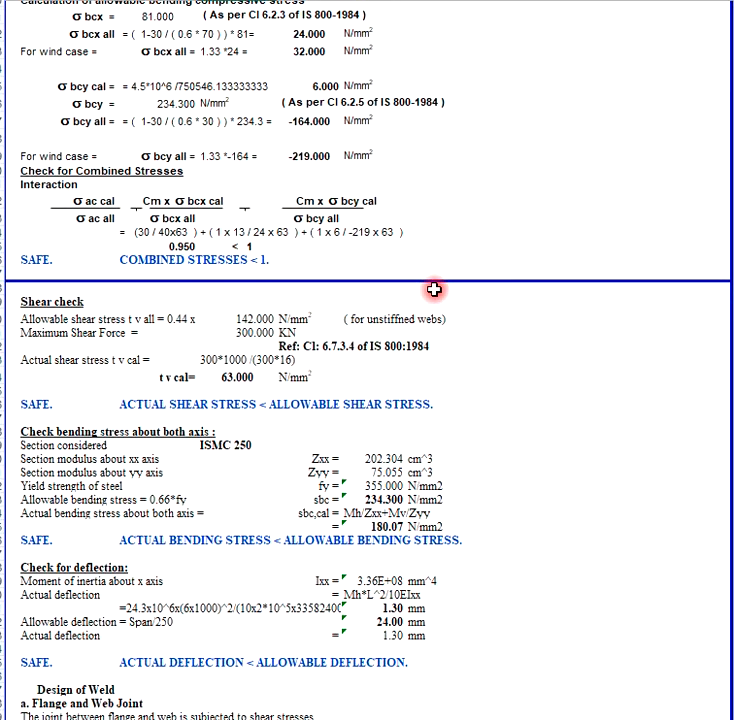
{"action": "scroll", "coordinate": [435, 290], "scroll_direction": "down", "scroll_amount": 1}
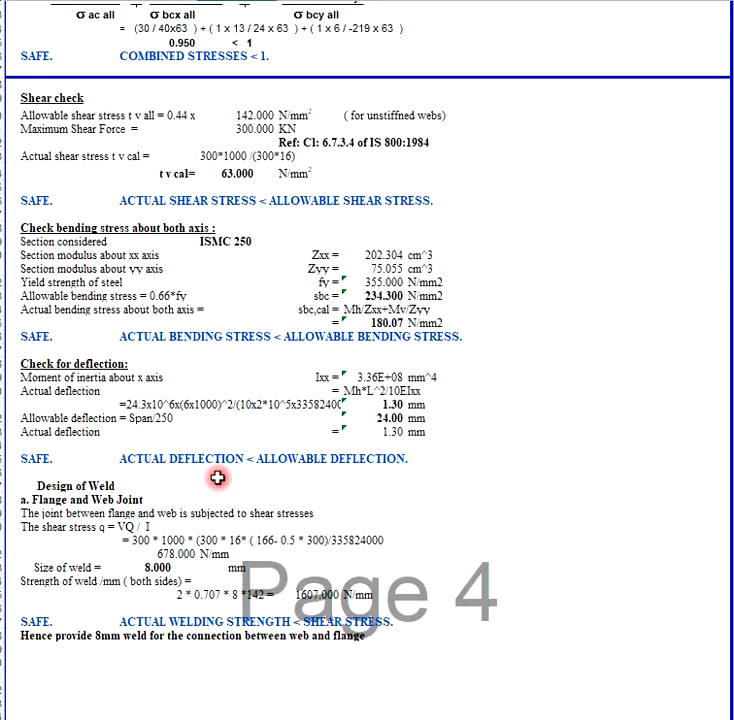
{"action": "left_click", "coordinate": [25, 634]}
{"action": "left_click", "coordinate": [49, 462]}
{"action": "left_click", "coordinate": [41, 335]}
Set both the flange thickness and the web thickness of the supports to 8 mm.
{"action": "scroll", "coordinate": [242, 467], "scroll_direction": "up", "scroll_amount": 3}
{"action": "scroll", "coordinate": [242, 467], "scroll_direction": "up", "scroll_amount": 19}
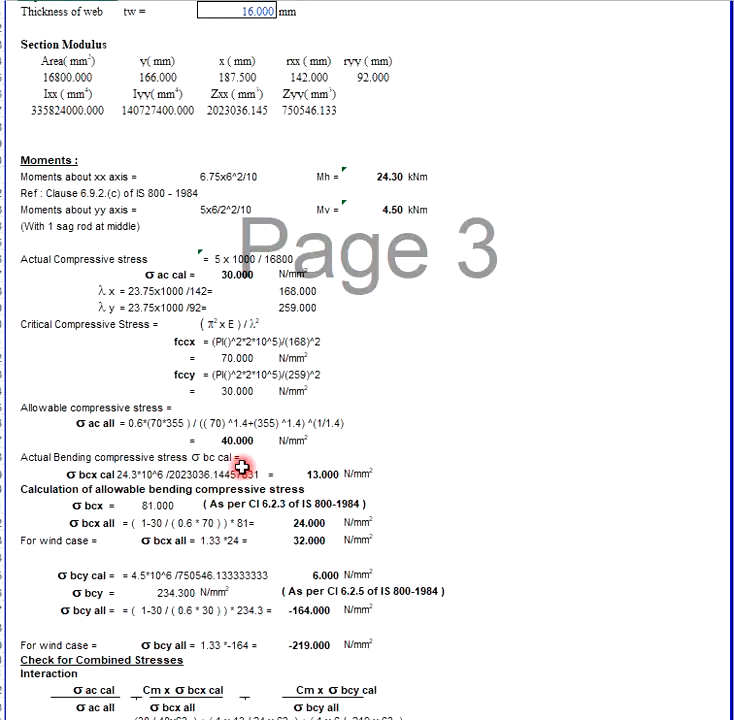
{"action": "left_click", "coordinate": [251, 184]}
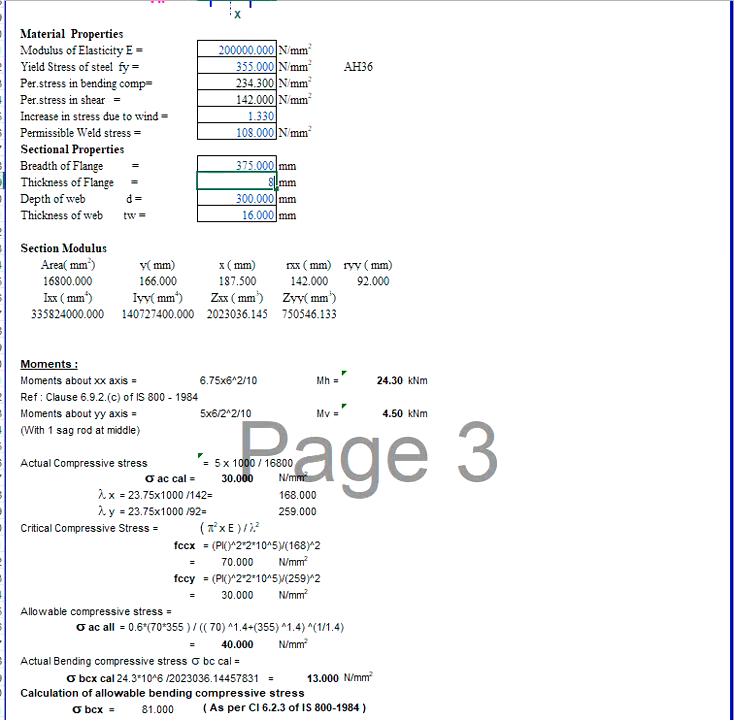
{"action": "key", "text": "Return"}
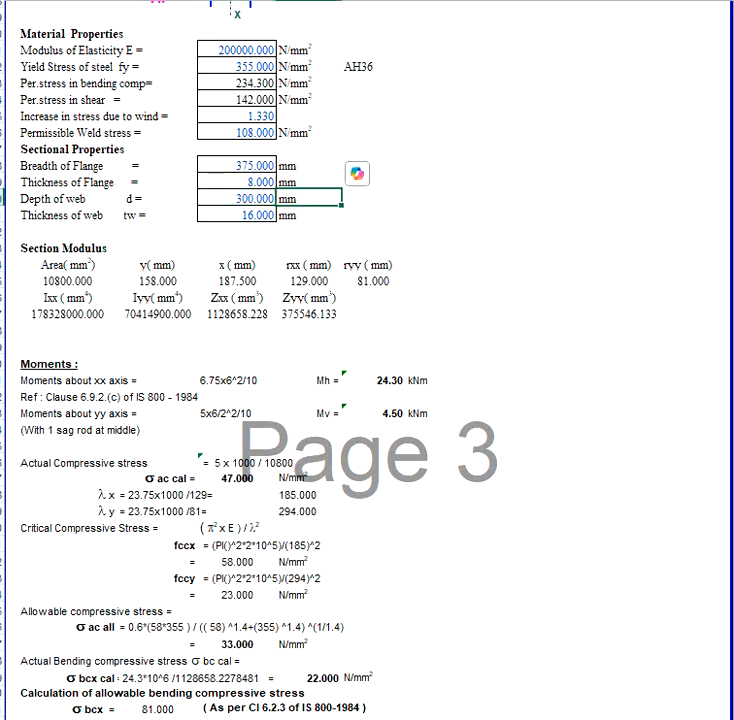
{"action": "key", "text": "Down"}
{"action": "key", "text": "Left"}
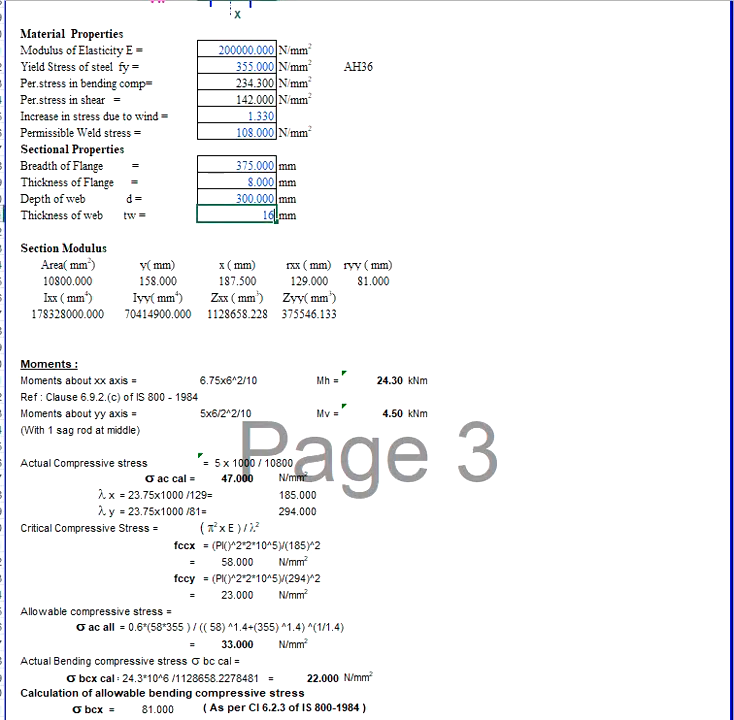
{"action": "key", "text": "Return"}
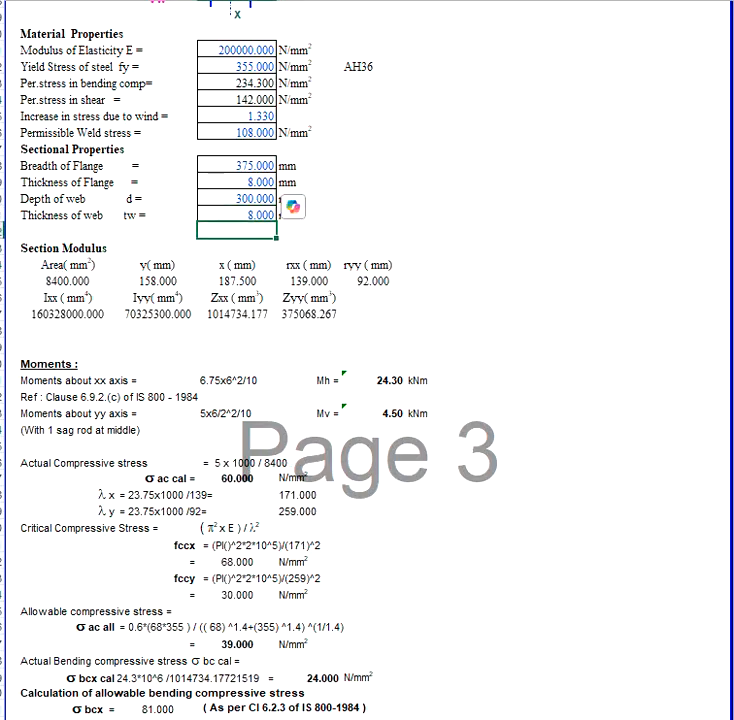
Recheck the supports' stress, shear, deflection and weld results with the revised thicknesses, focusing on the bending stress verdict.
{"action": "scroll", "coordinate": [487, 388], "scroll_direction": "down", "scroll_amount": 5}
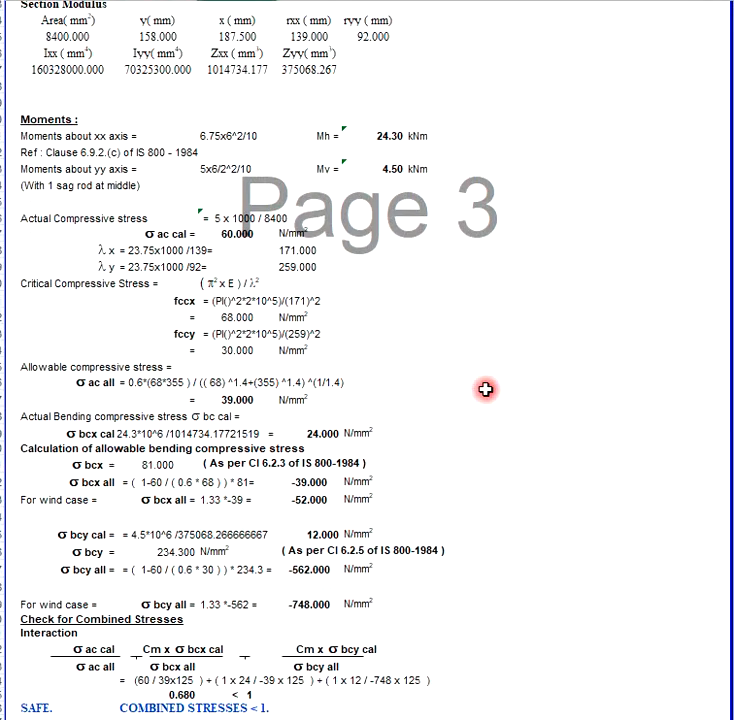
{"action": "scroll", "coordinate": [482, 389], "scroll_direction": "down", "scroll_amount": 7}
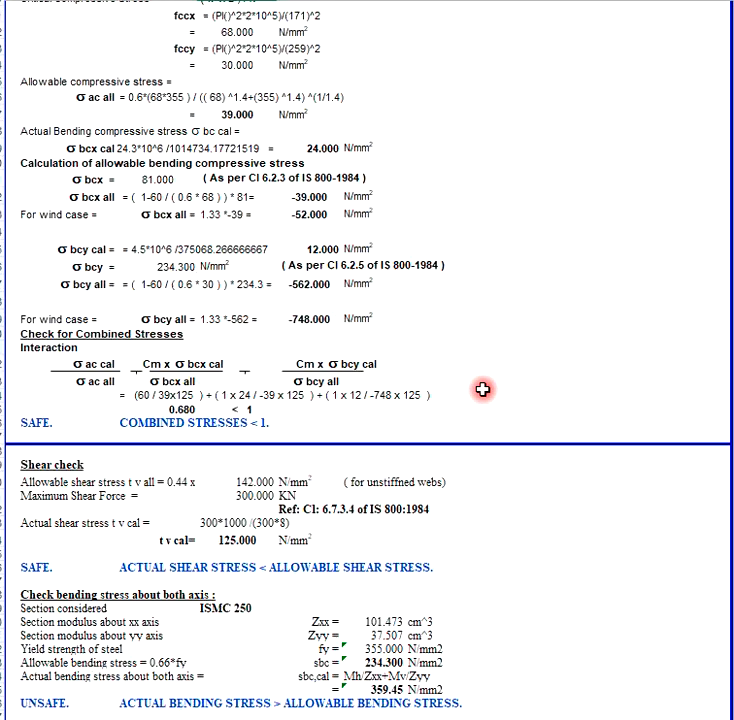
{"action": "scroll", "coordinate": [482, 389], "scroll_direction": "down", "scroll_amount": 5}
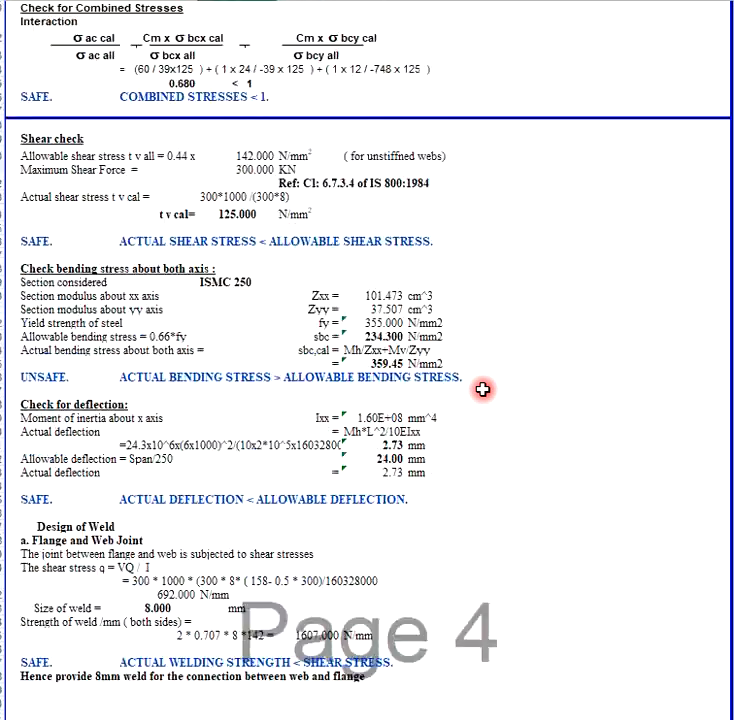
{"action": "left_click", "coordinate": [45, 380]}
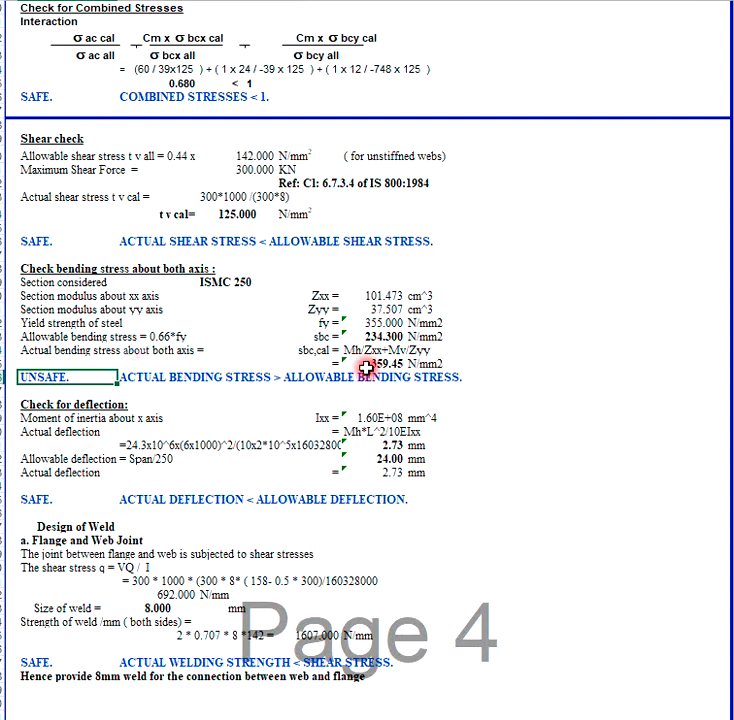
Set the supports' flange thickness to 12 mm in the sectional properties.
{"action": "scroll", "coordinate": [405, 455], "scroll_direction": "up", "scroll_amount": 18}
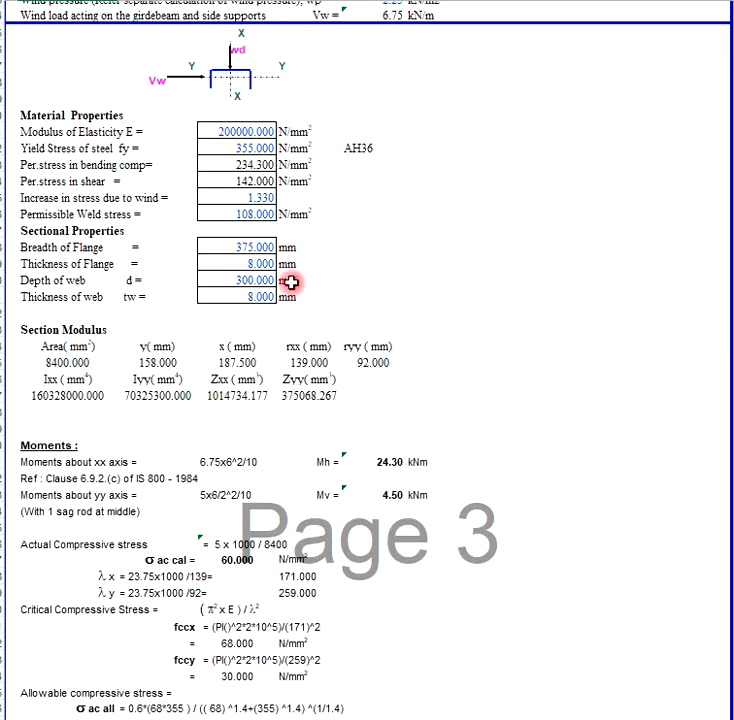
{"action": "left_click", "coordinate": [254, 262]}
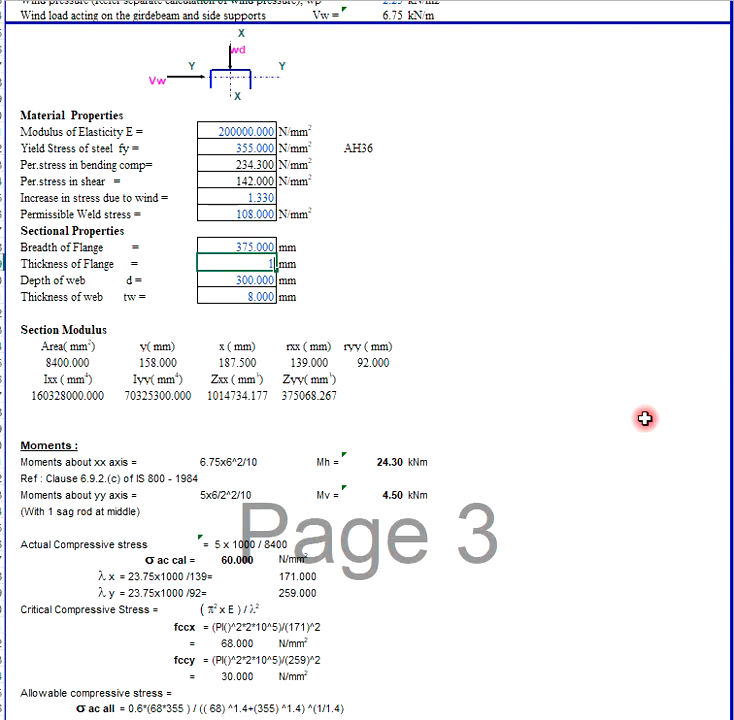
{"action": "key", "text": "Return"}
{"action": "key", "text": "Return"}
{"action": "key", "text": "Return"}
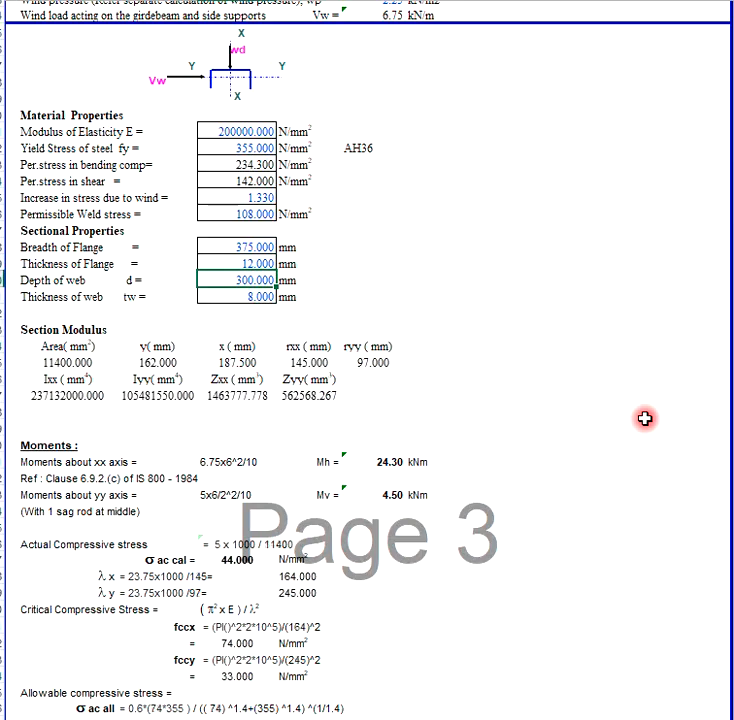
{"action": "key", "text": "Up"}
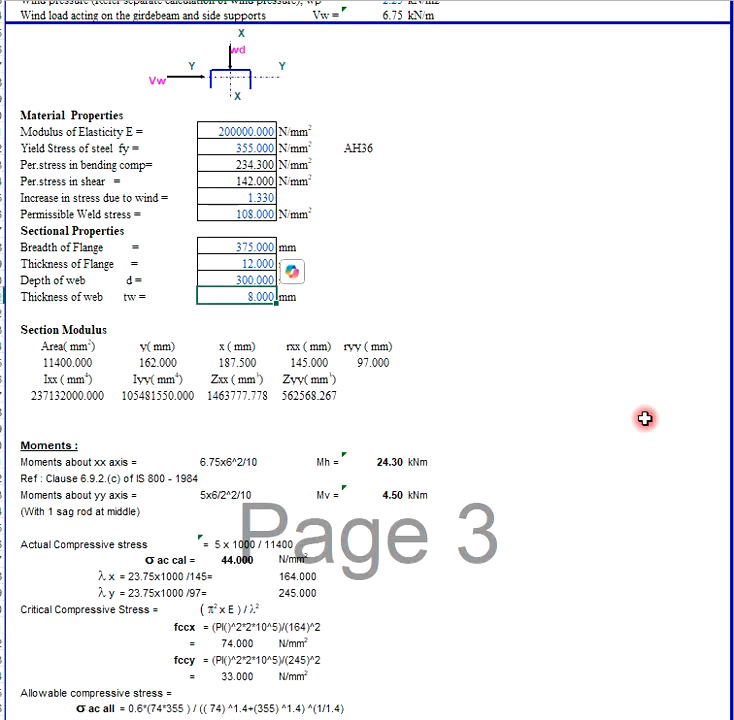
Set the supports' web thickness to 12 mm and check the combined stresses and shear verdicts.
{"action": "type", "text": "12"}
{"action": "key", "text": "Return"}
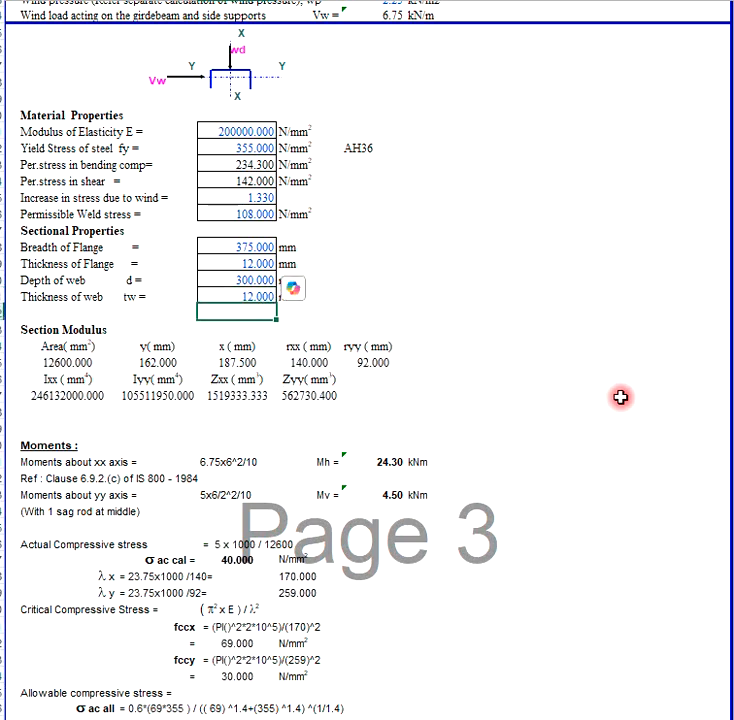
{"action": "scroll", "coordinate": [640, 420], "scroll_direction": "down", "scroll_amount": 5}
{"action": "scroll", "coordinate": [632, 428], "scroll_direction": "down", "scroll_amount": 9}
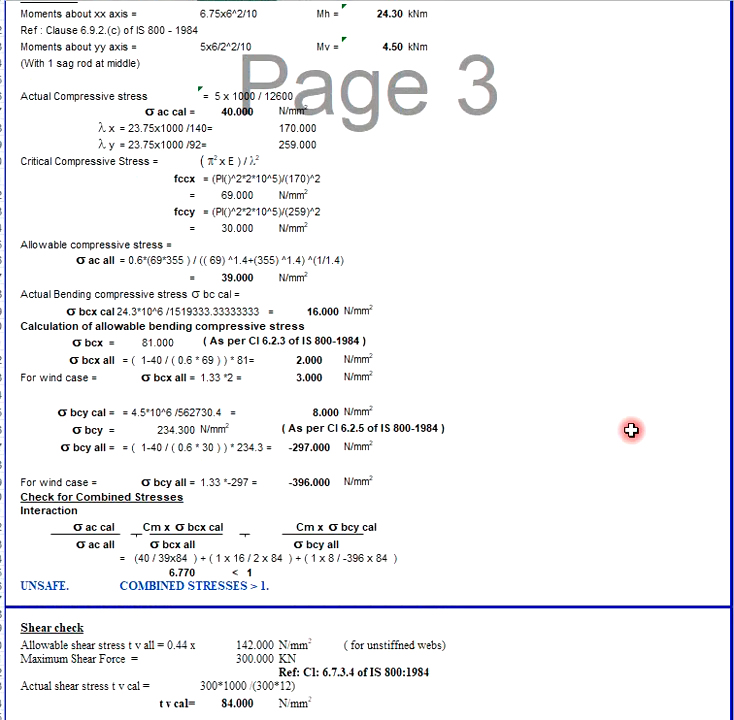
Set both the flange thickness and the web thickness of the supports to 16 mm.
{"action": "scroll", "coordinate": [632, 424], "scroll_direction": "up", "scroll_amount": 10}
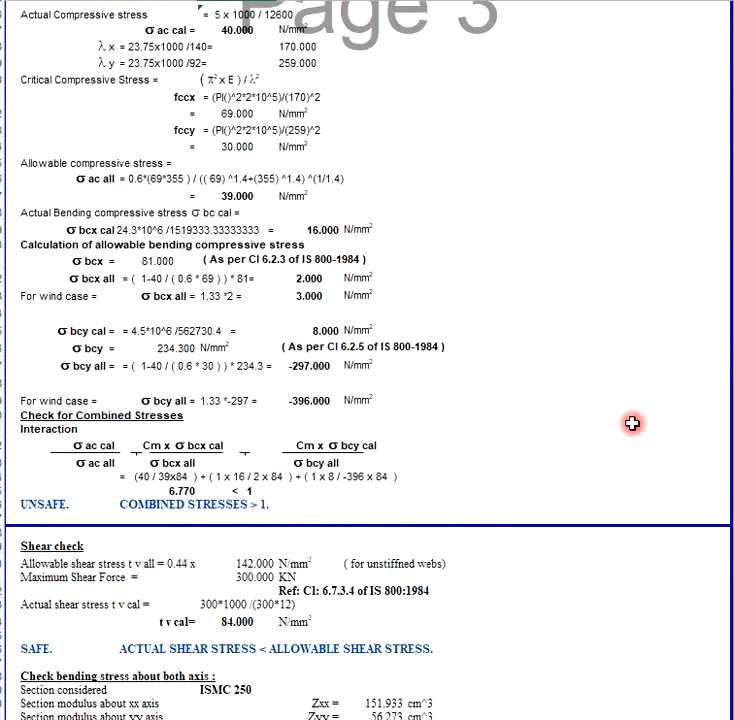
{"action": "left_click", "coordinate": [262, 60]}
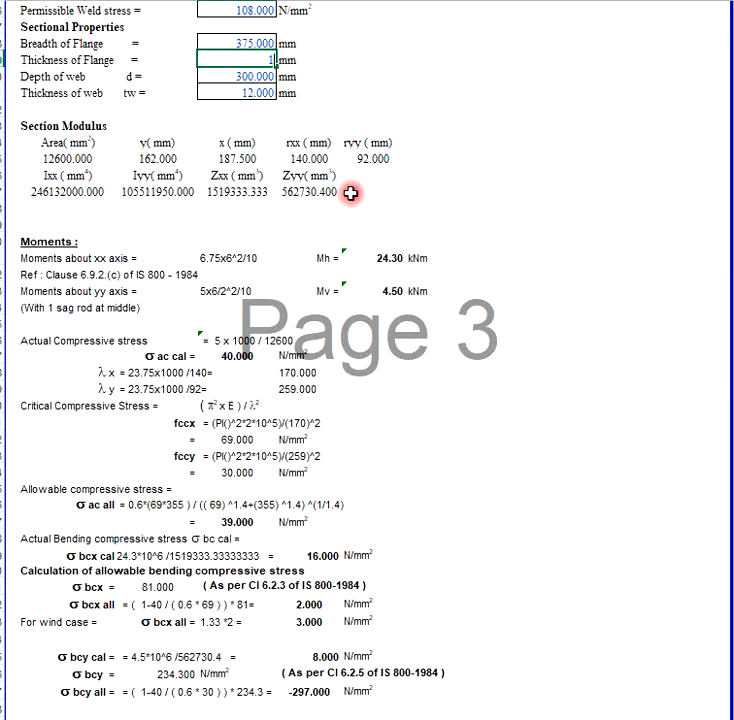
{"action": "type", "text": "16"}
{"action": "key", "text": "Return"}
{"action": "key", "text": "Return"}
{"action": "key", "text": "Return"}
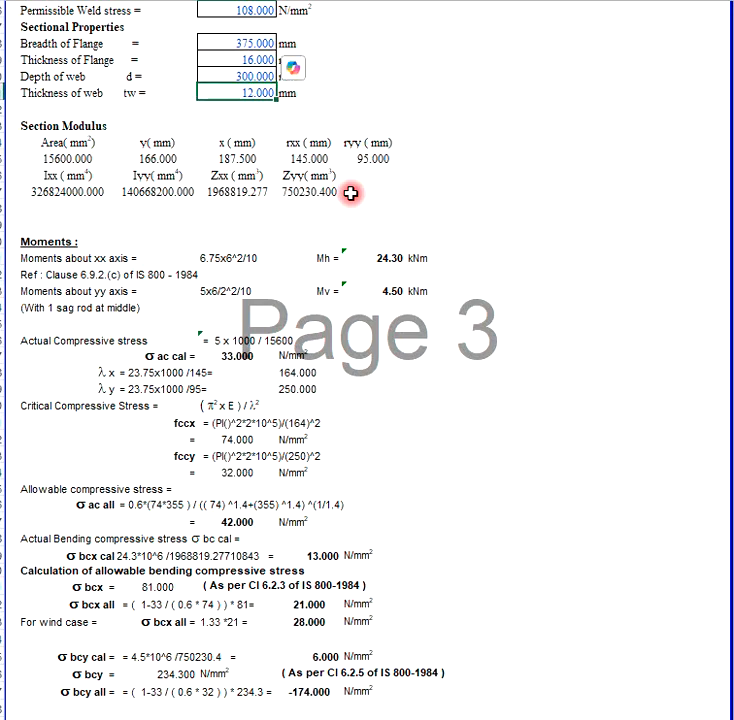
{"action": "key", "text": "Up"}
{"action": "type", "text": "16"}
{"action": "key", "text": "Return"}
Recheck the supports' combined stress, shear, bending, deflection and weld verdicts with the revised plate thicknesses.
{"action": "left_click", "coordinate": [612, 209]}
{"action": "scroll", "coordinate": [640, 292], "scroll_direction": "down", "scroll_amount": 3}
{"action": "scroll", "coordinate": [640, 292], "scroll_direction": "down", "scroll_amount": 9}
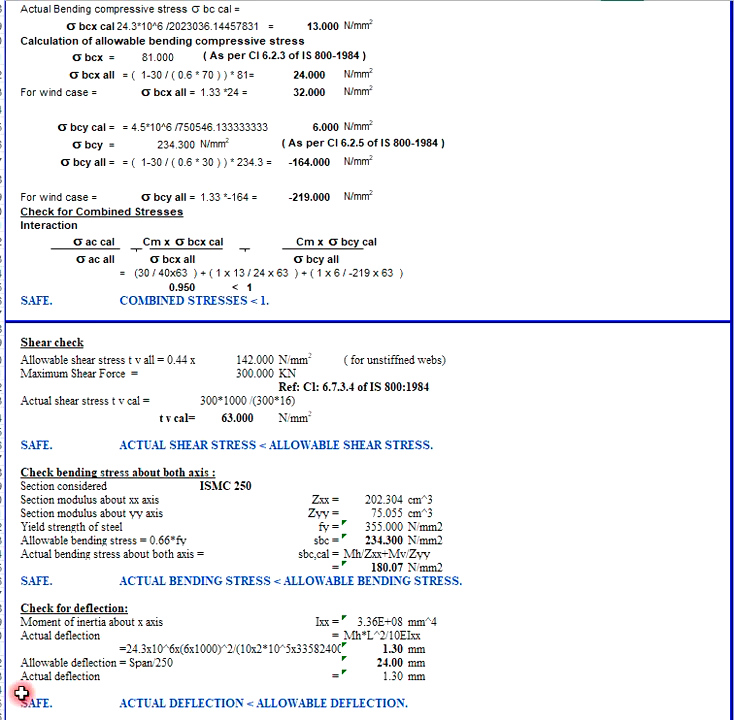
{"action": "scroll", "coordinate": [481, 440], "scroll_direction": "down", "scroll_amount": 3}
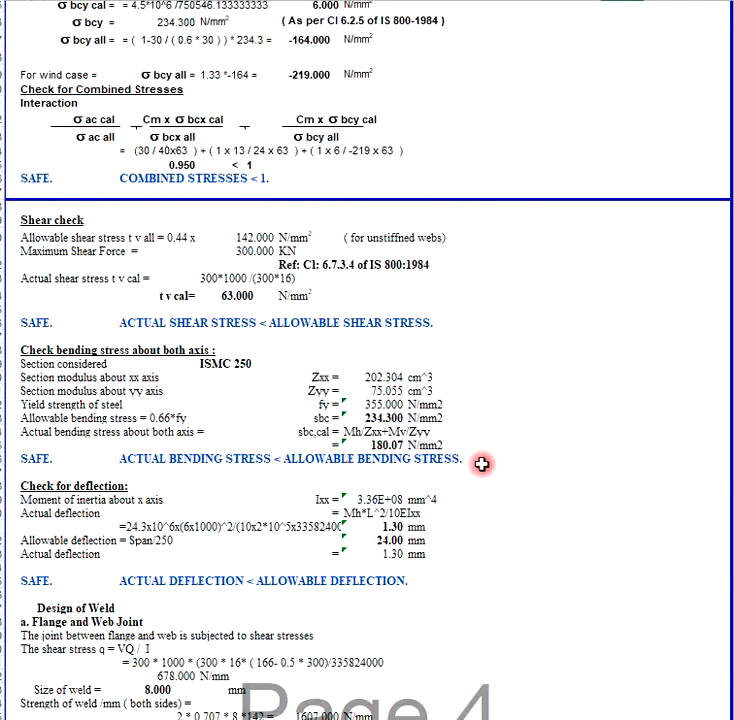
{"action": "left_click", "coordinate": [577, 427]}
{"action": "scroll", "coordinate": [582, 492], "scroll_direction": "down", "scroll_amount": 5}
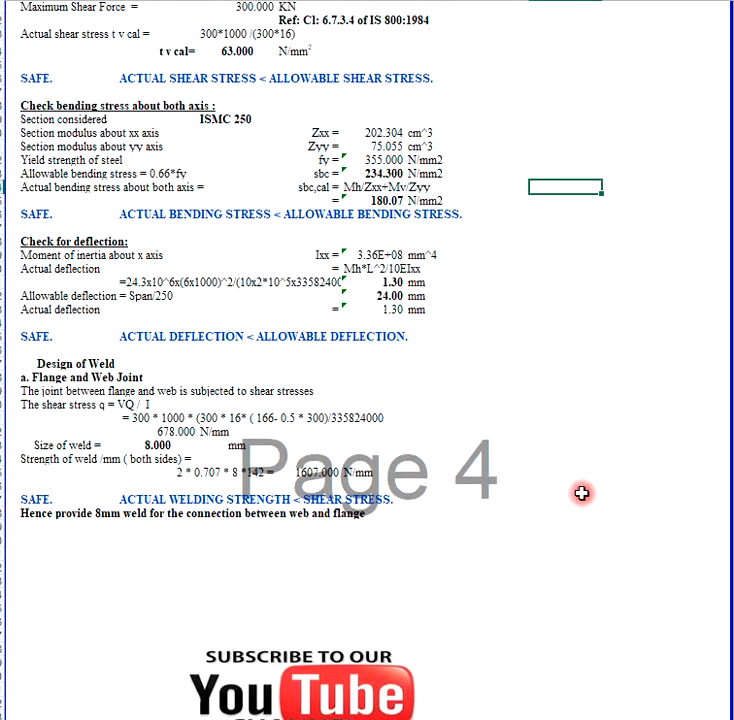
Review the whole calculation sheet, from the girder's applied forces and section checks through the supports' weld design.
{"action": "scroll", "coordinate": [590, 484], "scroll_direction": "up", "scroll_amount": 7}
{"action": "scroll", "coordinate": [590, 482], "scroll_direction": "up", "scroll_amount": 20}
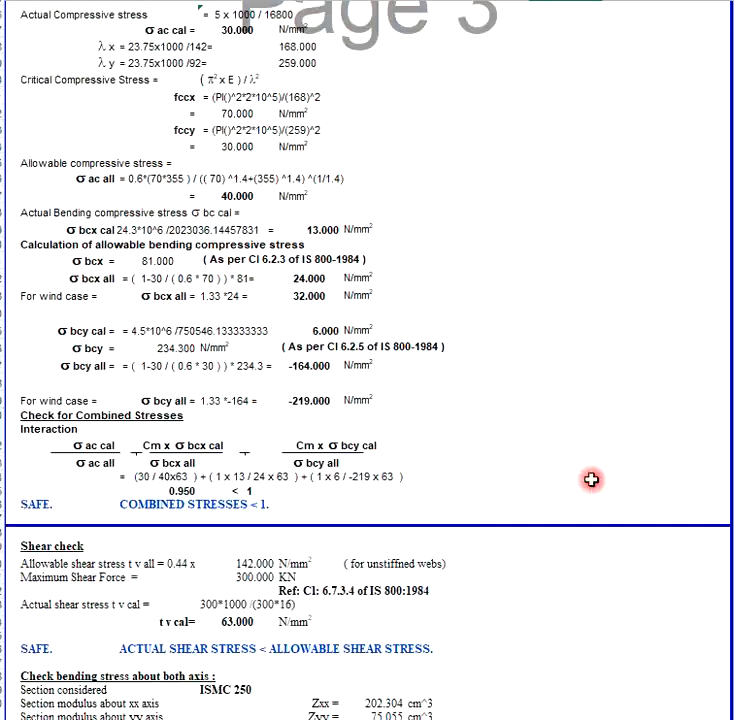
{"action": "scroll", "coordinate": [590, 480], "scroll_direction": "up", "scroll_amount": 20}
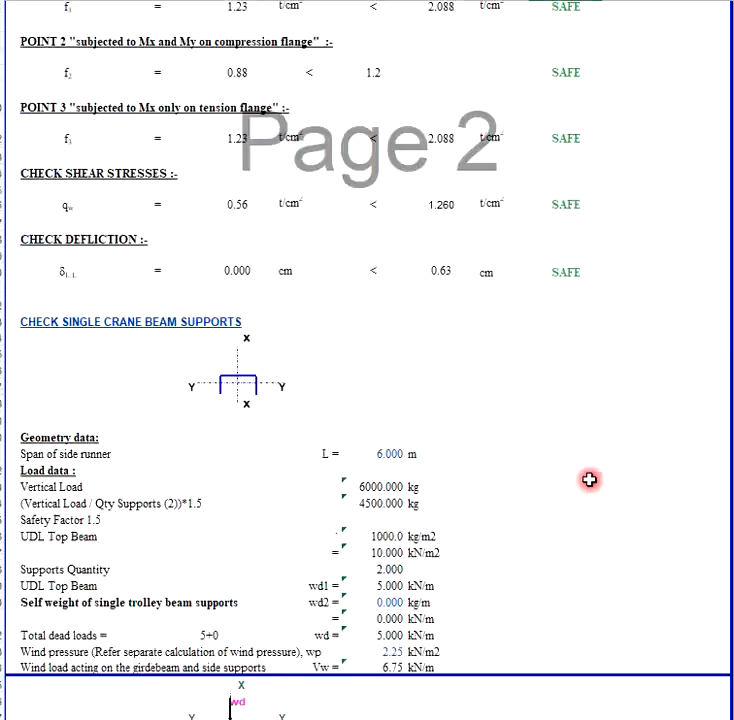
{"action": "scroll", "coordinate": [589, 480], "scroll_direction": "up", "scroll_amount": 14}
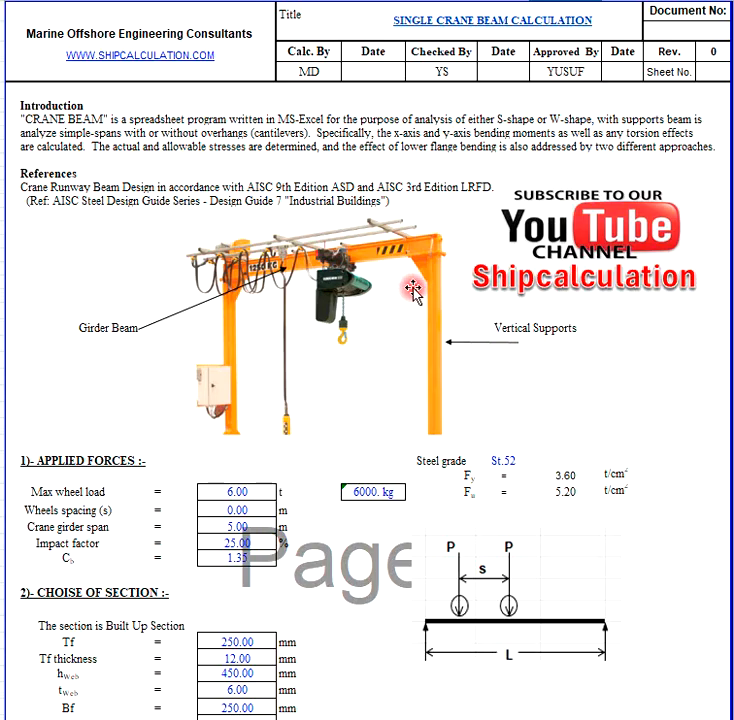
{"action": "scroll", "coordinate": [412, 290], "scroll_direction": "down", "scroll_amount": 20}
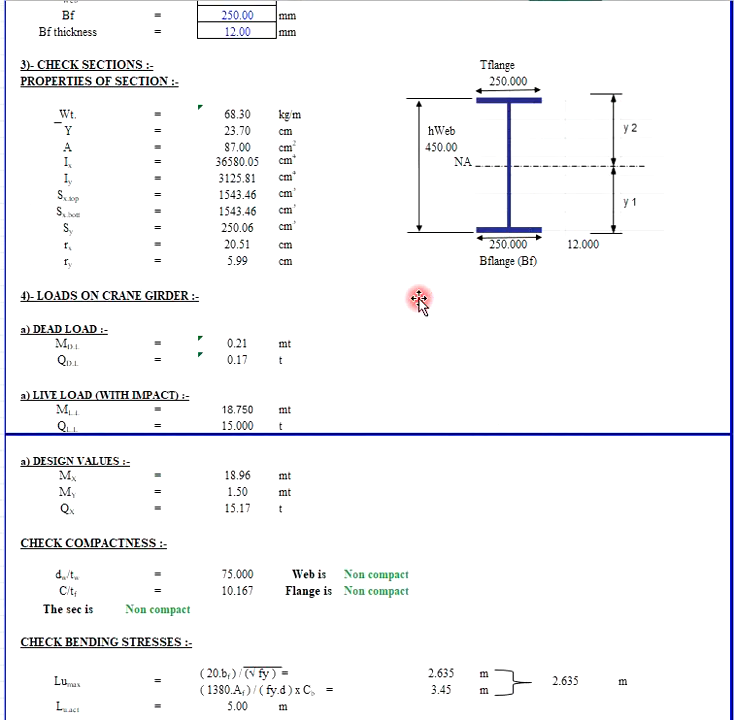
{"action": "scroll", "coordinate": [418, 300], "scroll_direction": "down", "scroll_amount": 20}
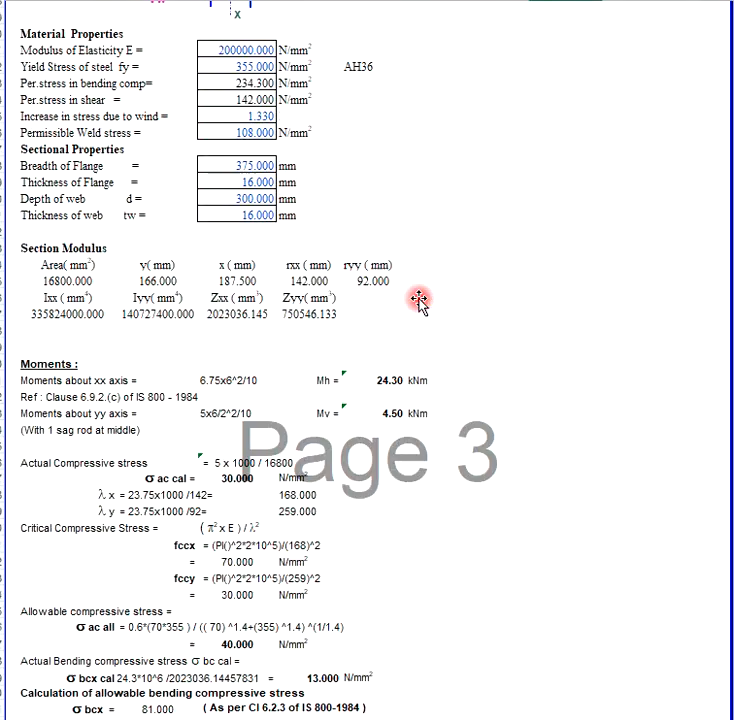
{"action": "scroll", "coordinate": [418, 300], "scroll_direction": "down", "scroll_amount": 18}
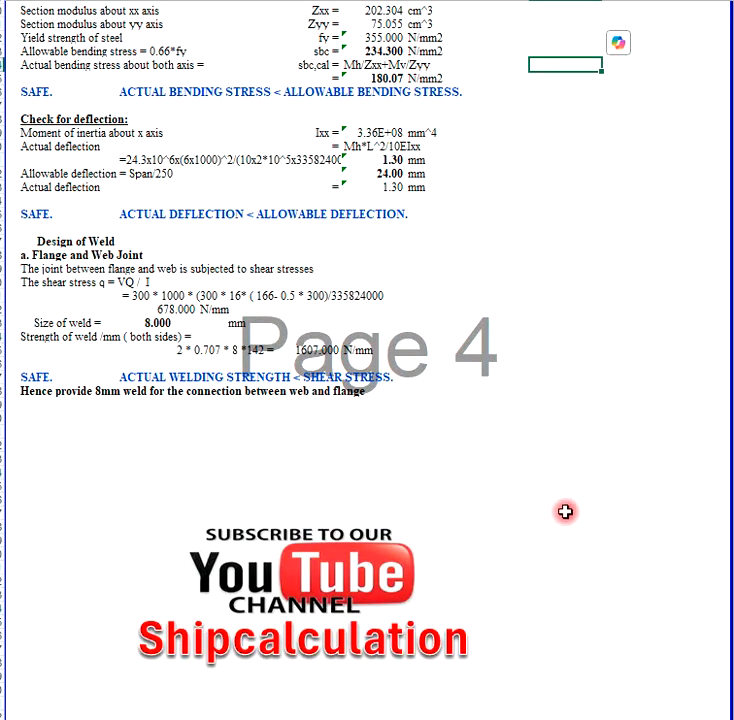
{"action": "scroll", "coordinate": [565, 511], "scroll_direction": "up", "scroll_amount": 3}
{"action": "scroll", "coordinate": [565, 508], "scroll_direction": "up", "scroll_amount": 18}
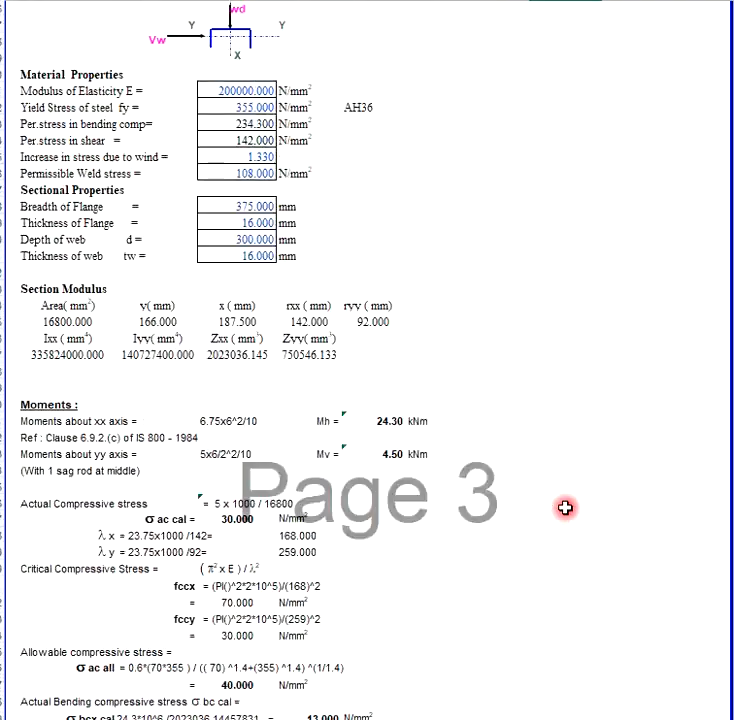
{"action": "scroll", "coordinate": [565, 508], "scroll_direction": "up", "scroll_amount": 15}
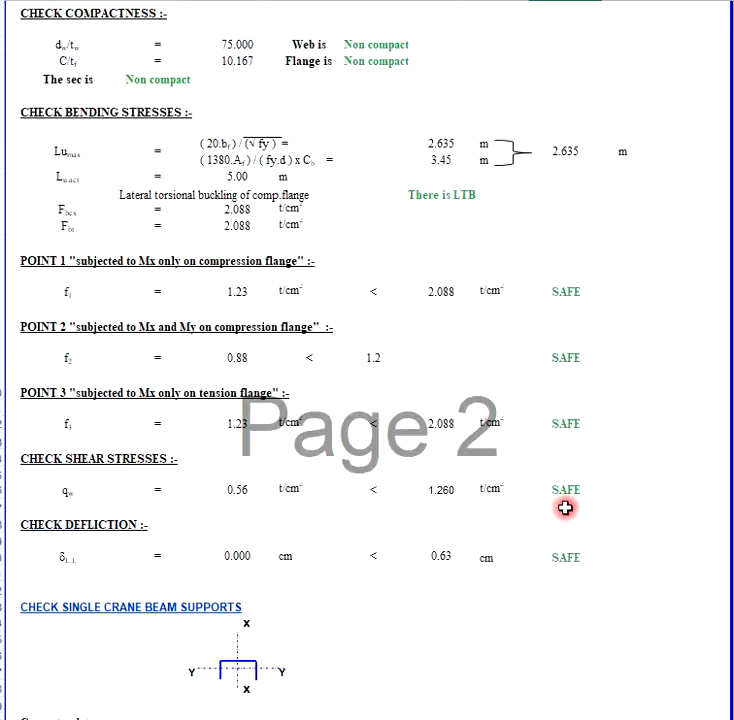
{"action": "scroll", "coordinate": [565, 508], "scroll_direction": "up", "scroll_amount": 18}
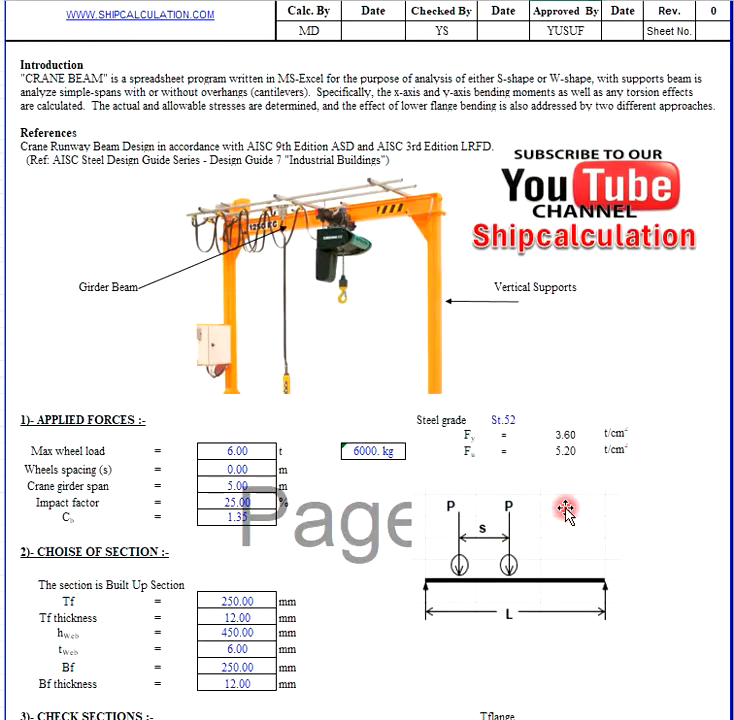